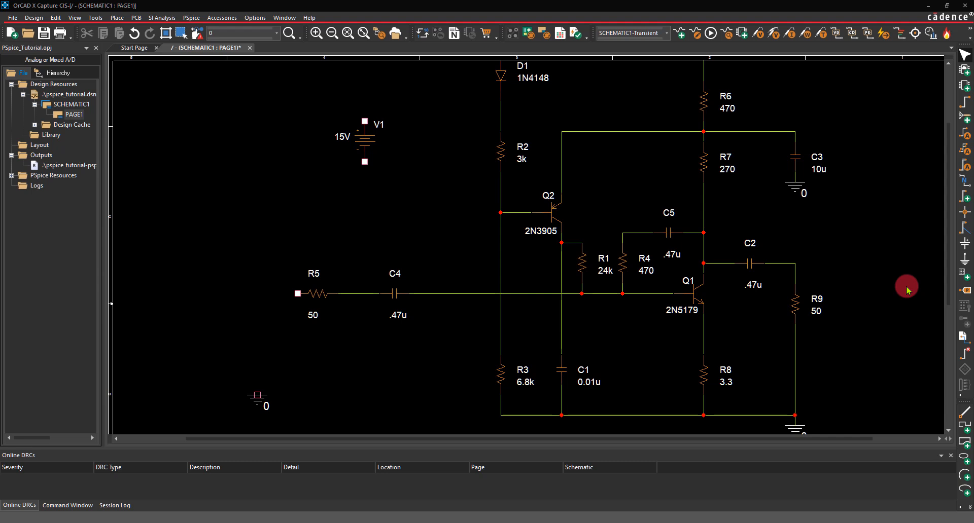
Open the PSpice Modeling Application and bring up the Independent Sources dialog from its Sources group.
scroll(907, 290, "up", 2)
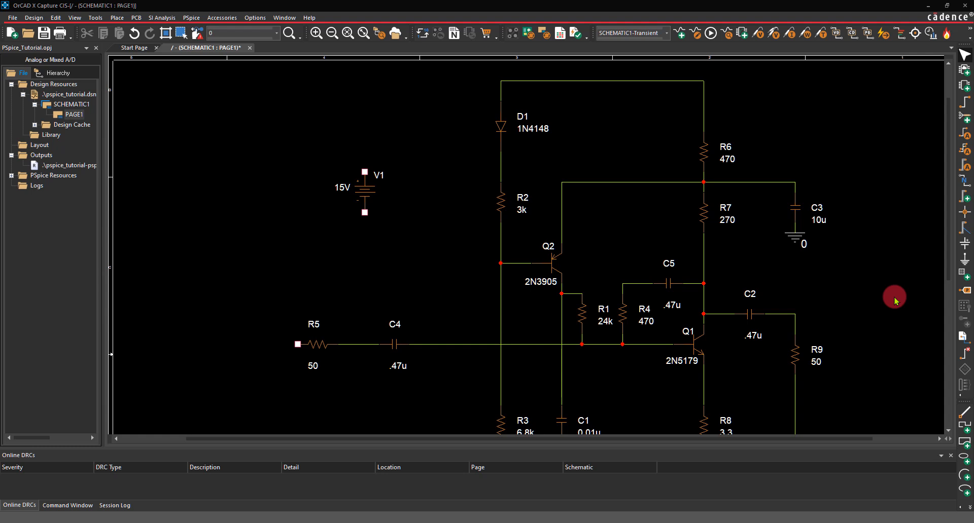
scroll(893, 297, "down", 1)
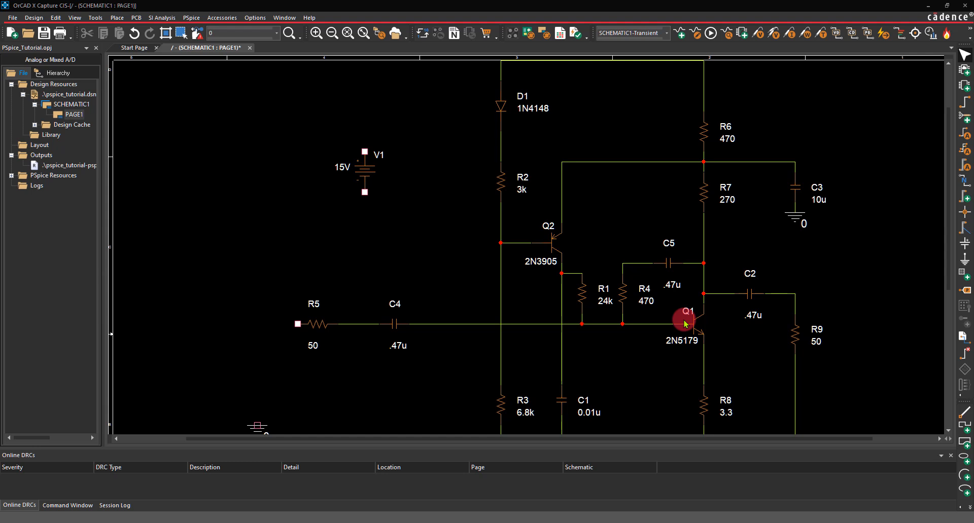
scroll(684, 324, "down", 2)
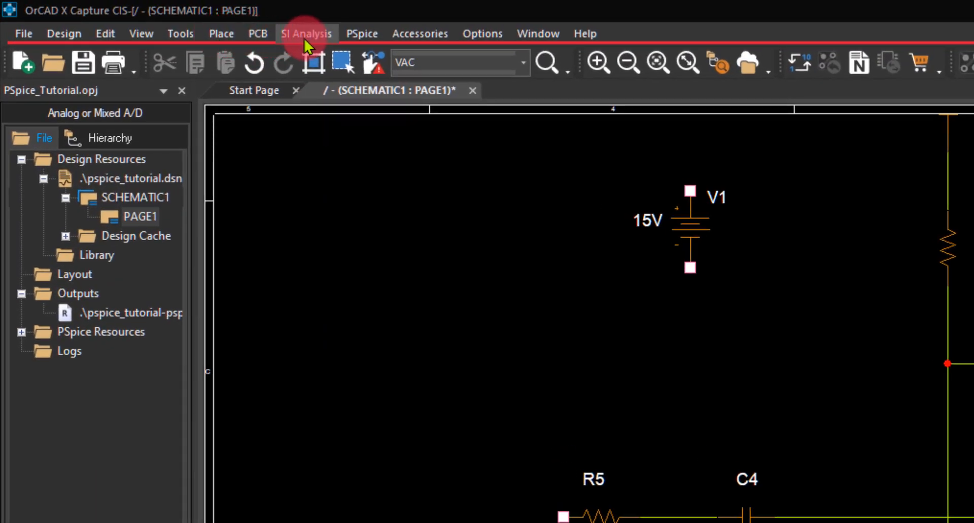
left_click(222, 34)
mouse_move(239, 106)
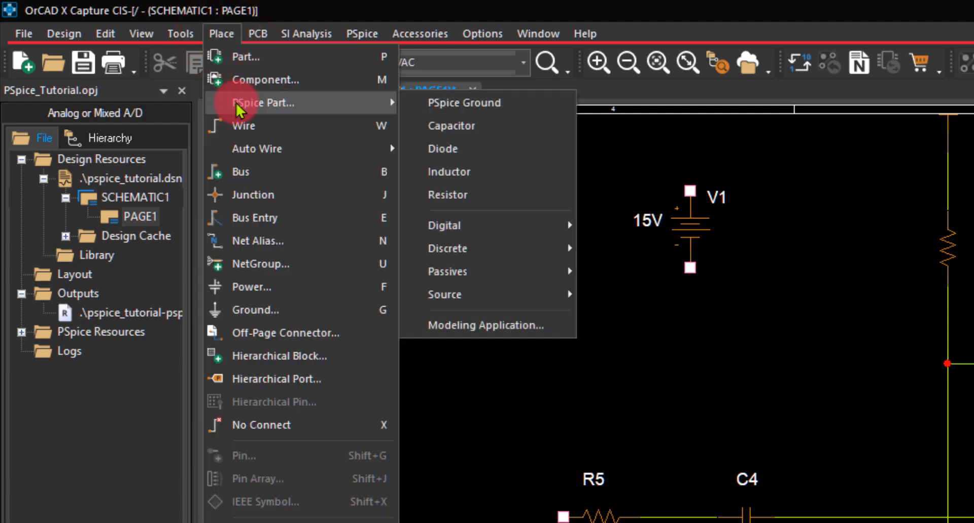
left_click(485, 328)
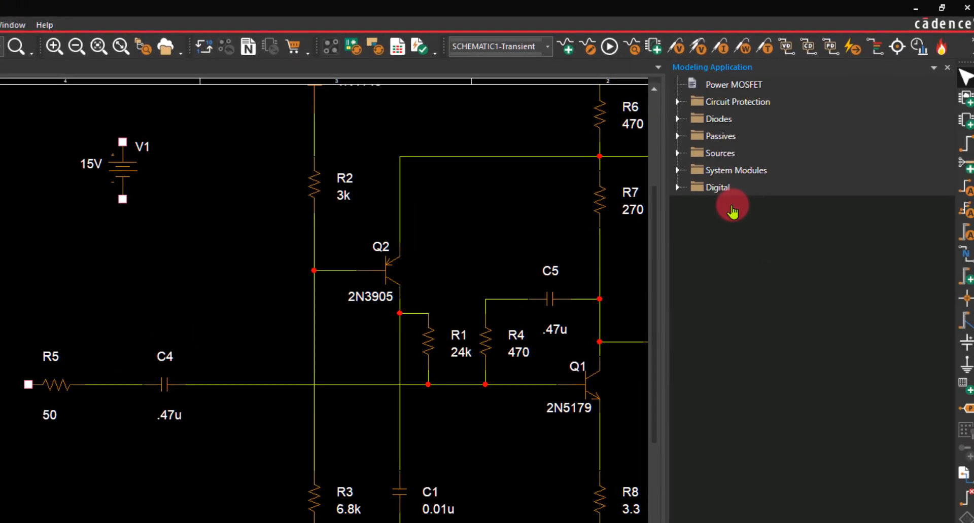
left_click(670, 155)
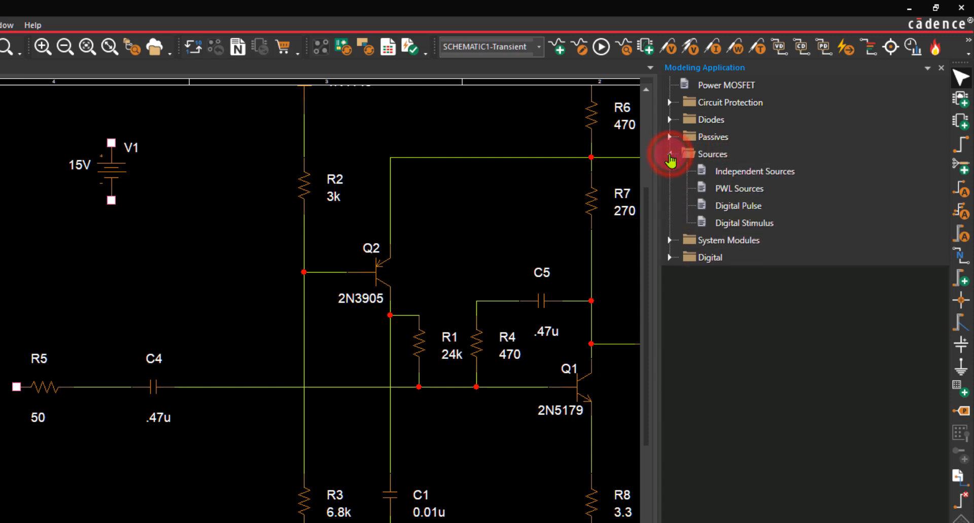
left_click(762, 172)
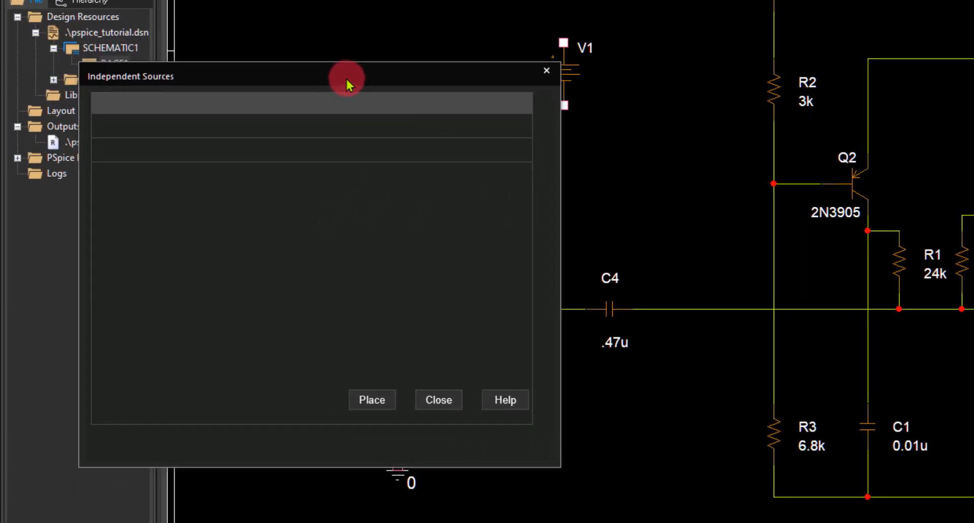
left_click_drag(346, 77, 529, 98)
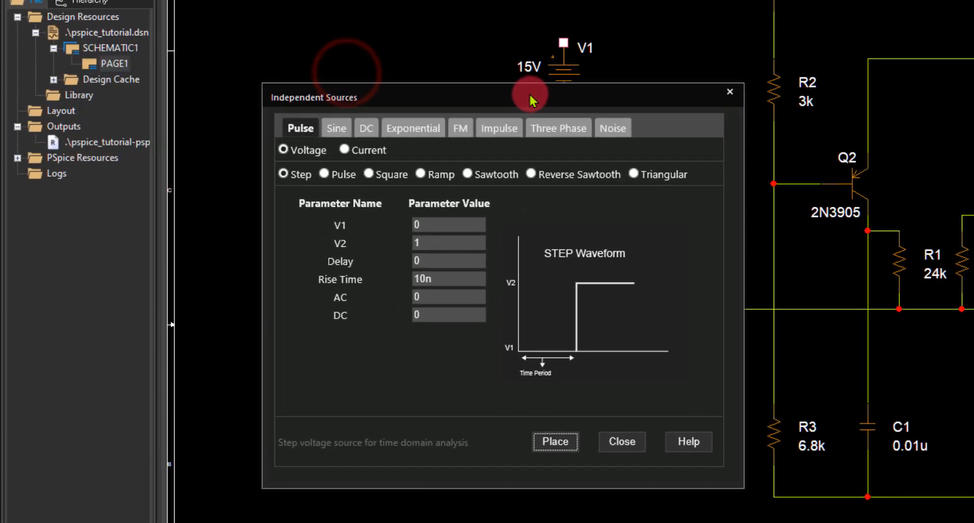
Define a sine voltage source with a VAMPL of 5m and a frequency of 1MEG.
left_click(335, 129)
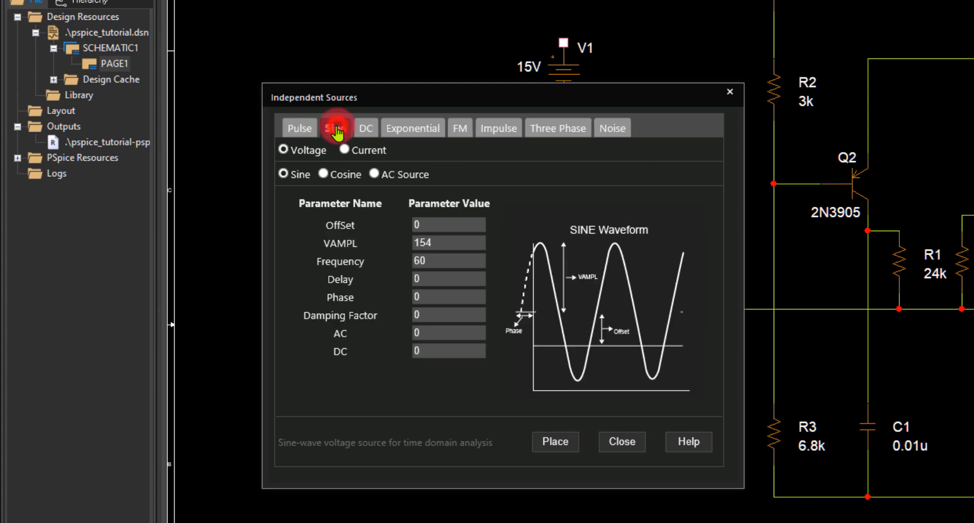
left_click(439, 244)
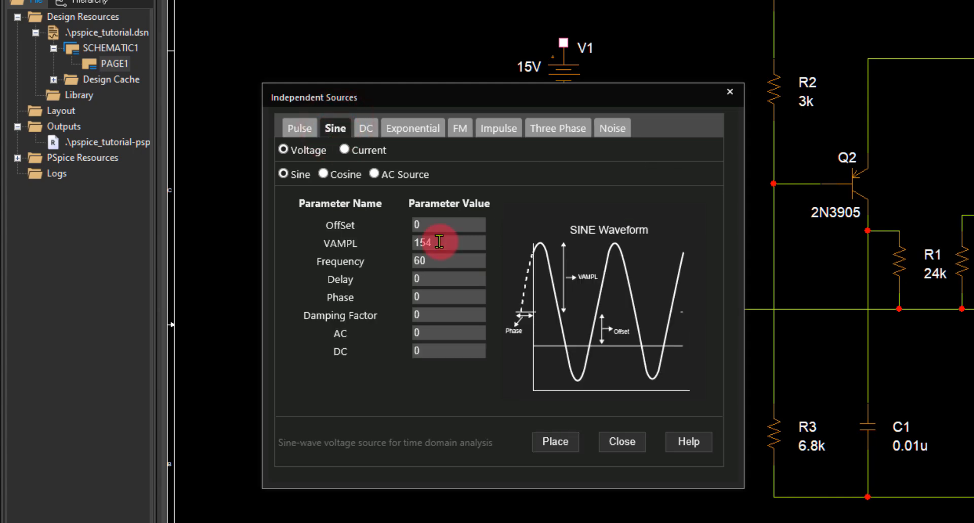
double_click(439, 243)
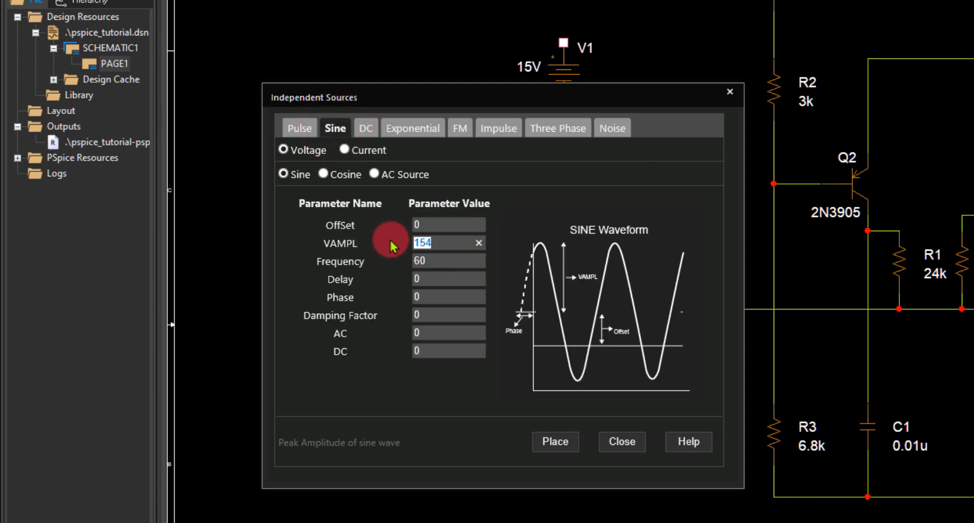
type("5m")
double_click(435, 259)
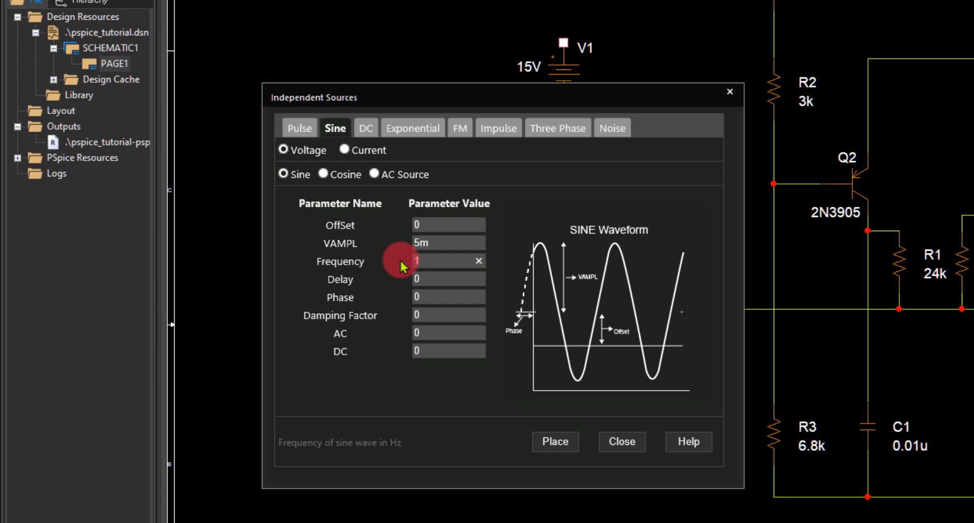
type("1MEG")
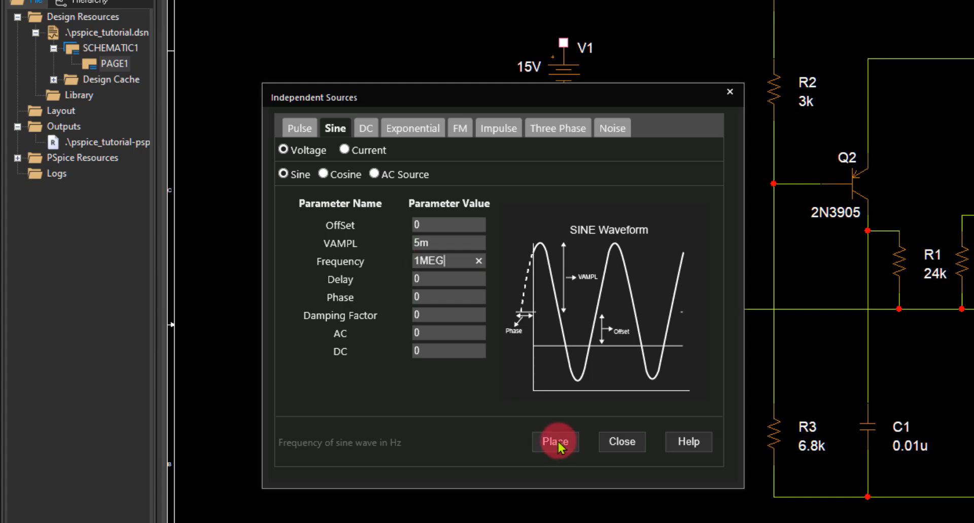
Place the configured sine source on the schematic directly above the unconnected ground symbol near R5.
left_click(556, 442)
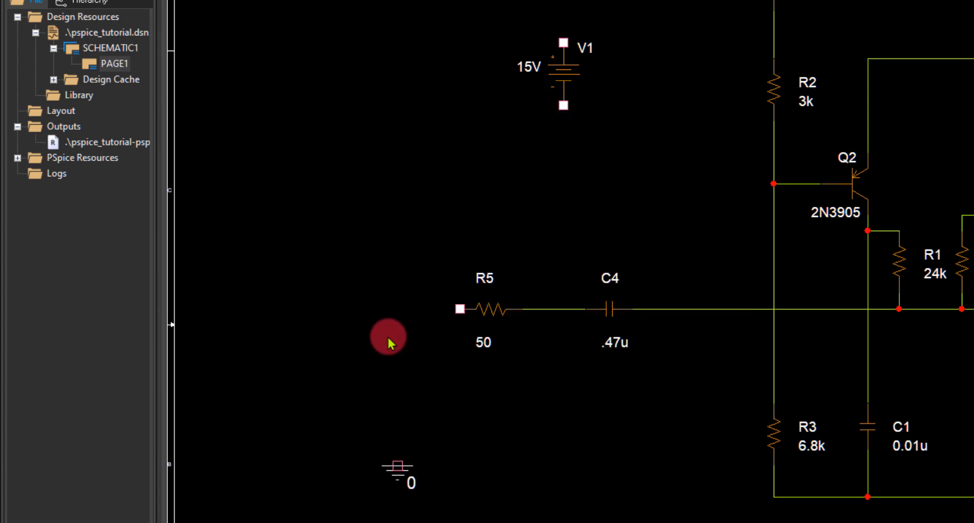
left_click(382, 374)
key("Escape")
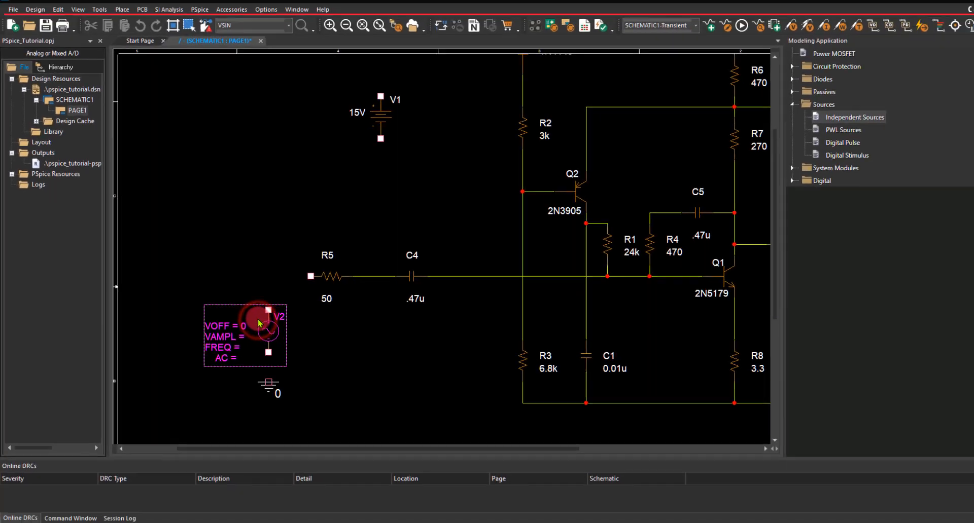
left_click(247, 263)
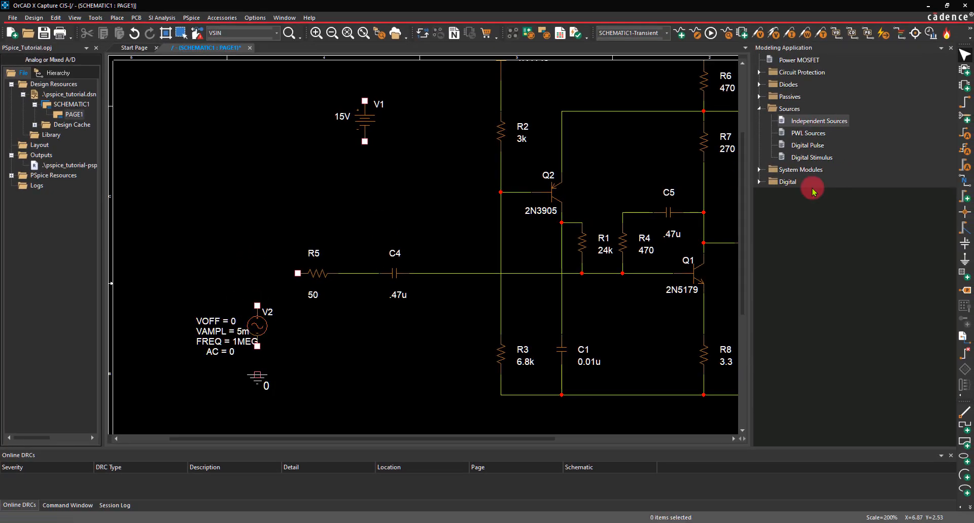
left_click(361, 361)
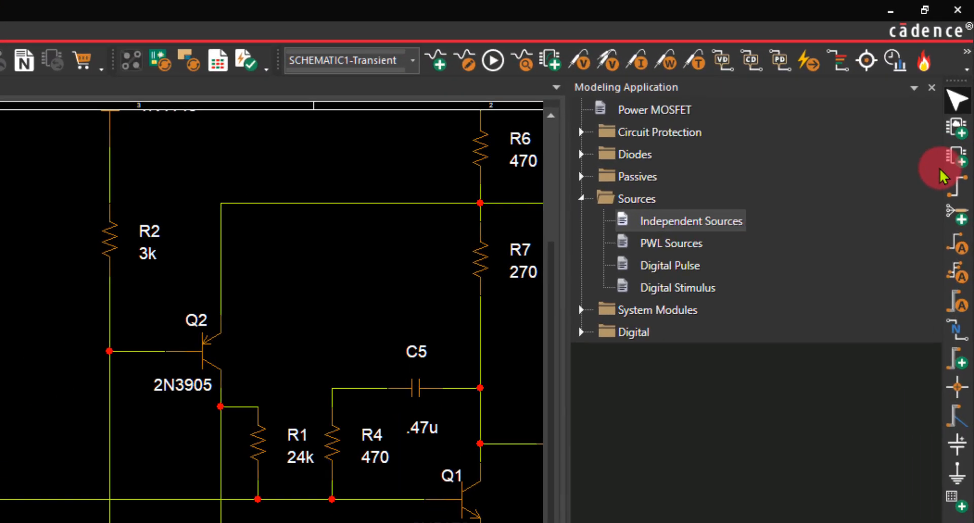
Wire sine source V2 from its positive pin to the open end of R5 and from its negative pin to ground.
left_click(965, 100)
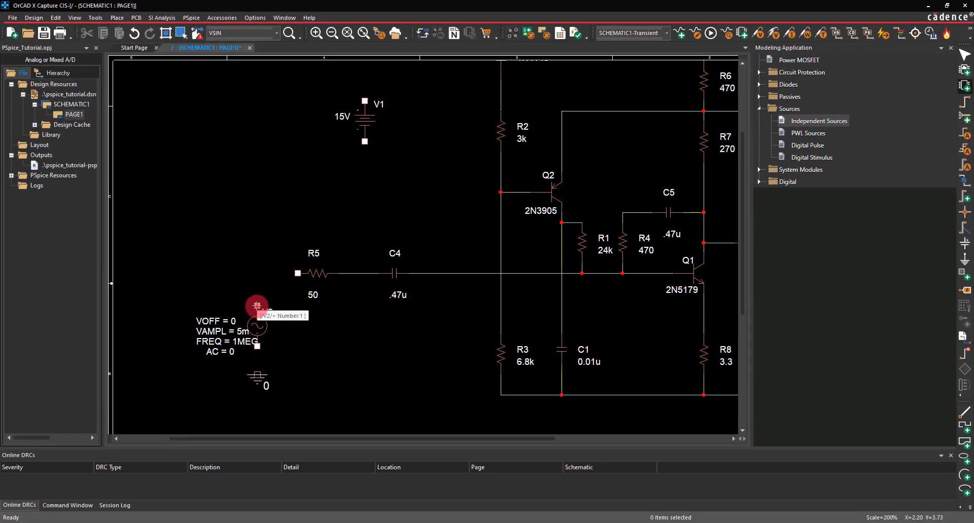
left_click(257, 306)
left_click(258, 273)
left_click(297, 274)
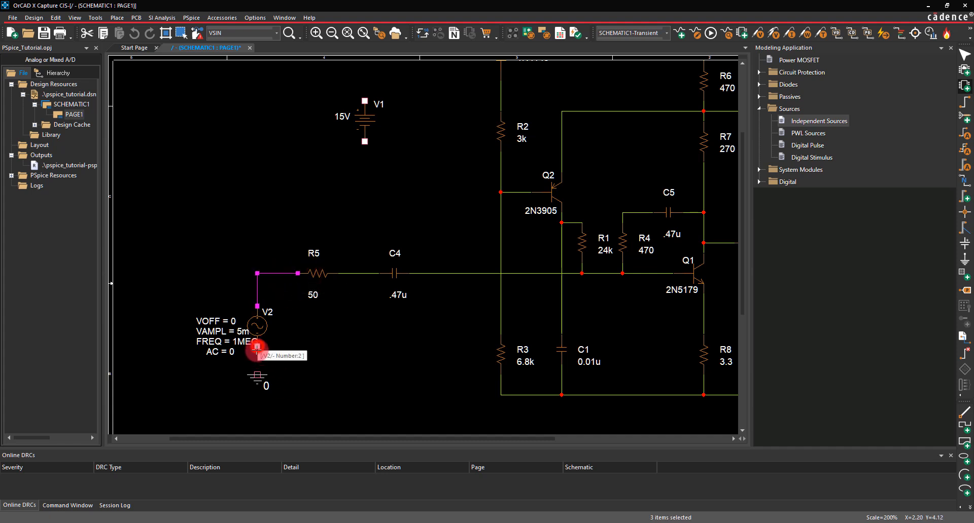
left_click_drag(257, 348, 260, 326)
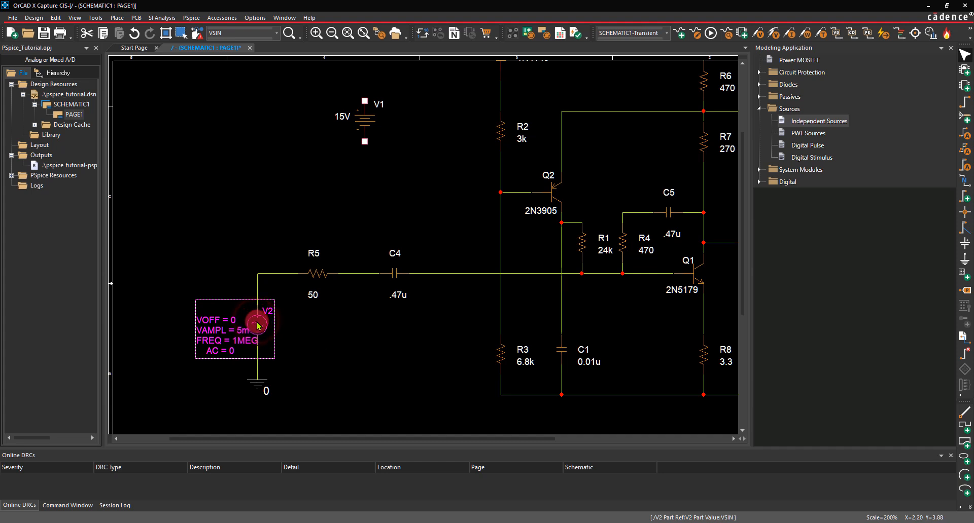
mouse_move(257, 326)
left_mouse_down()
mouse_move(213, 319)
mouse_move(265, 323)
mouse_move(198, 306)
mouse_move(252, 295)
mouse_move(202, 261)
mouse_move(200, 317)
mouse_move(265, 324)
mouse_move(257, 322)
left_mouse_up()
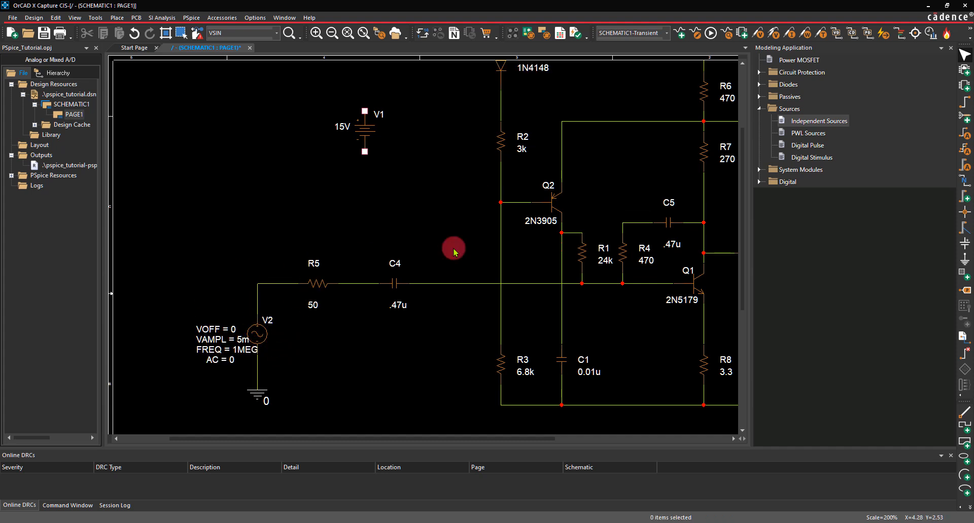
scroll(456, 212, "up", 3)
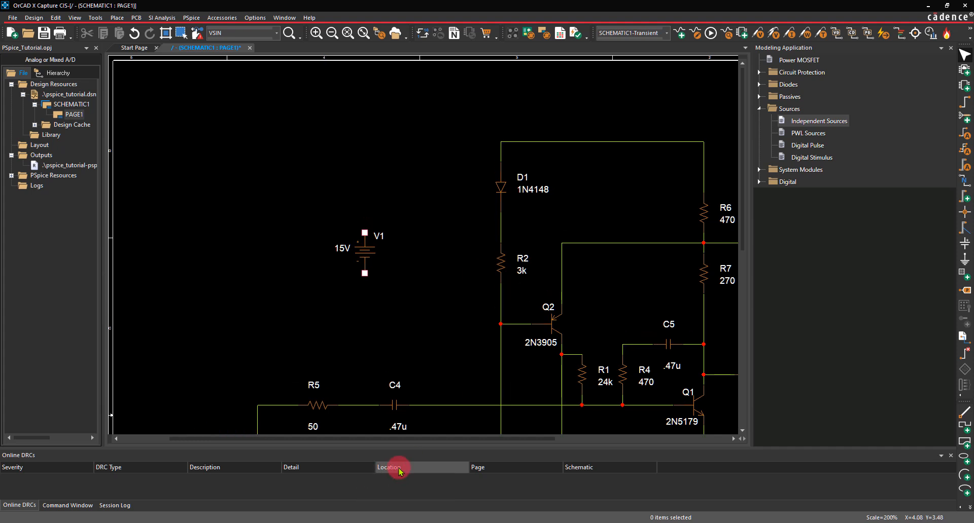
left_click_drag(426, 439, 491, 445)
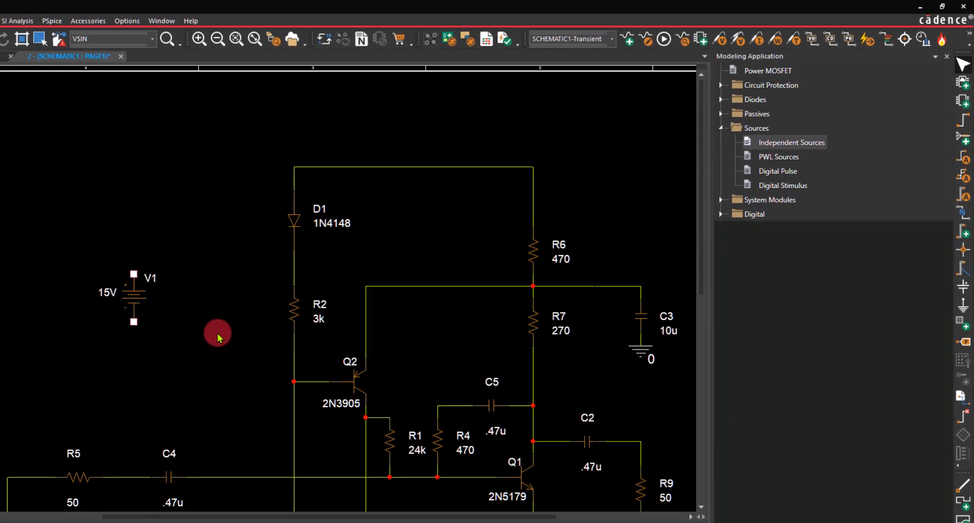
left_click(962, 121)
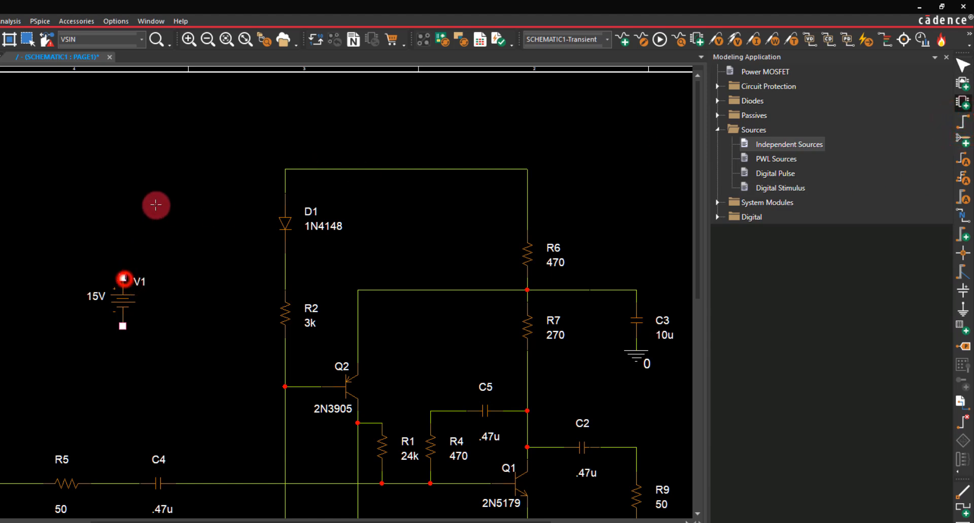
left_click(122, 277)
key("Escape")
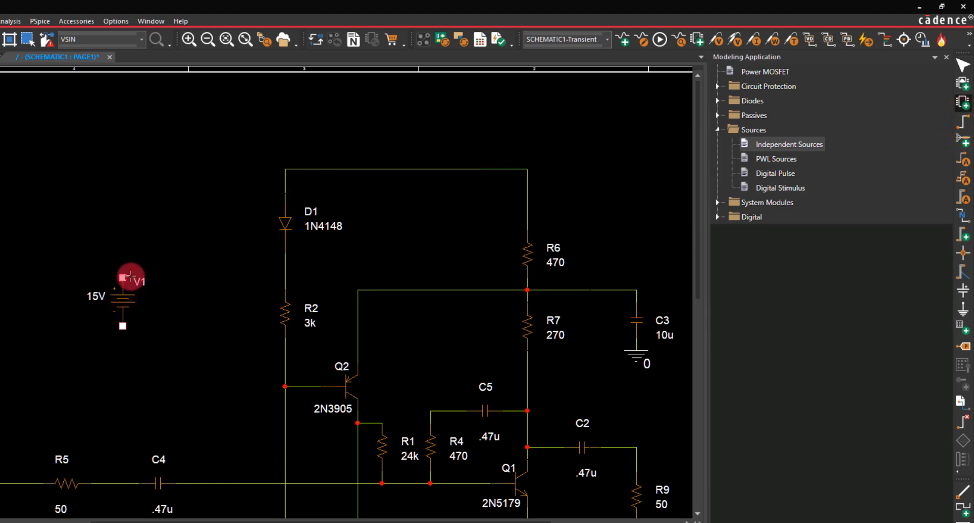
Move the 15V source V1 slightly up toward D1 and draw a short vertical wire upward from its positive pin.
left_click_drag(123, 282, 156, 257)
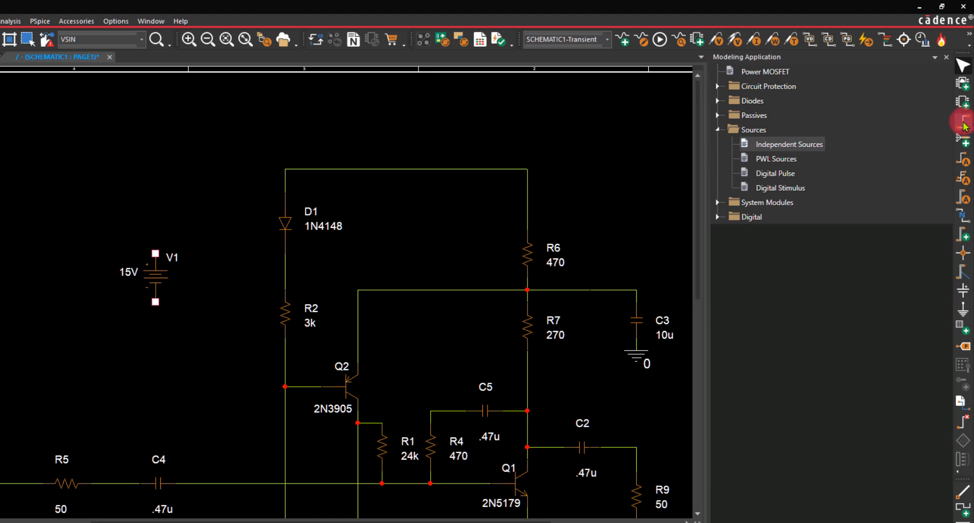
left_click(963, 124)
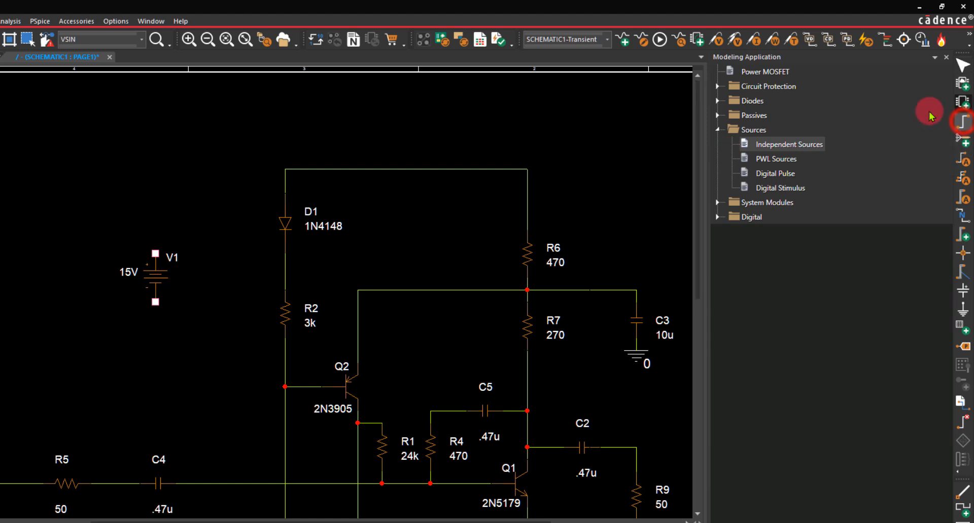
left_click(155, 253)
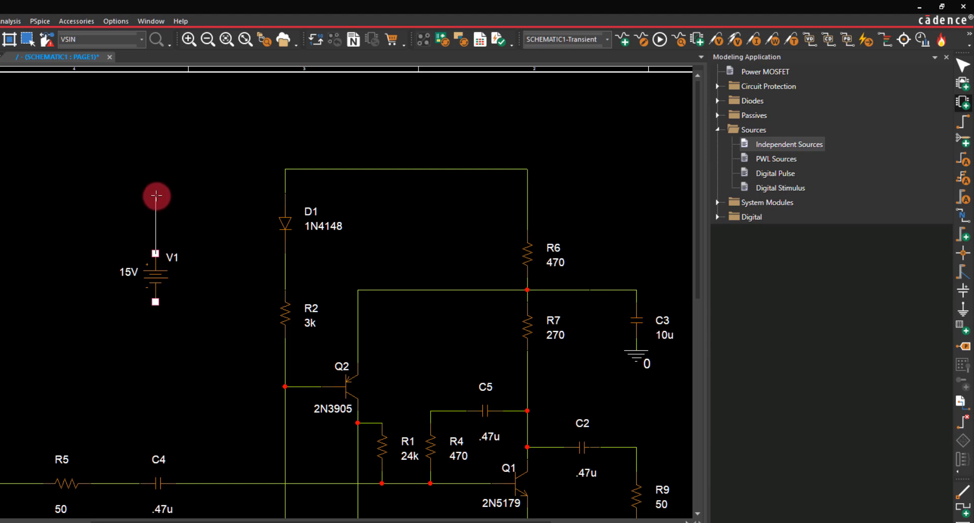
double_click(157, 195)
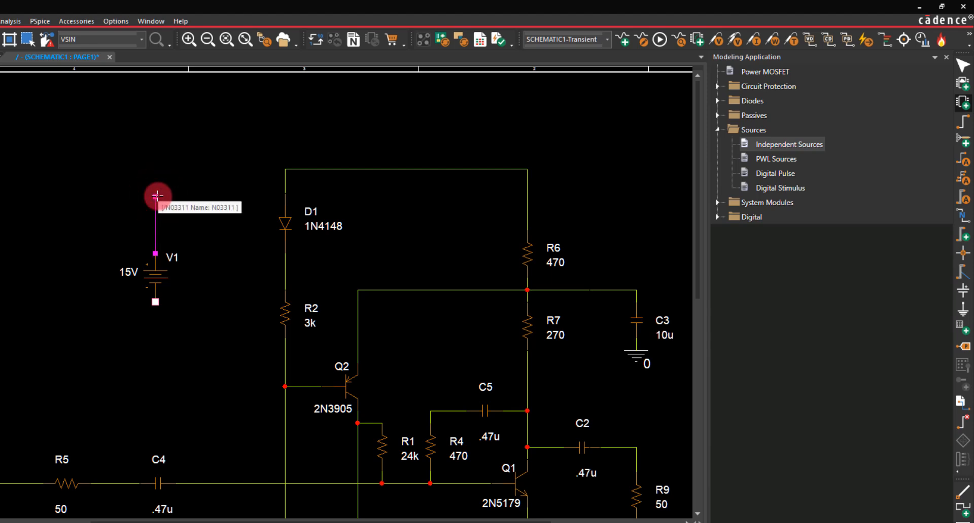
key("Escape")
left_click(235, 267)
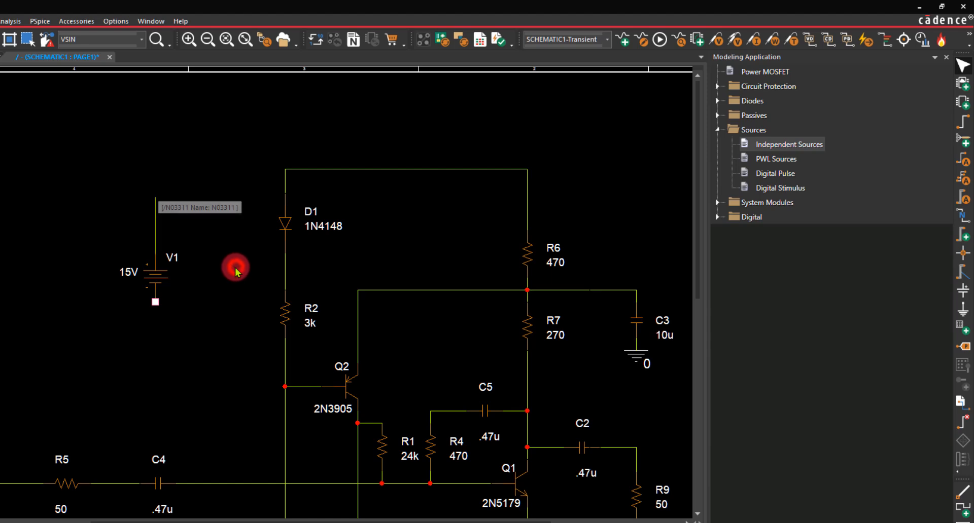
Draw a short vertical wire joining the middle of the top wire between D1 and R6 from above.
left_click(964, 122)
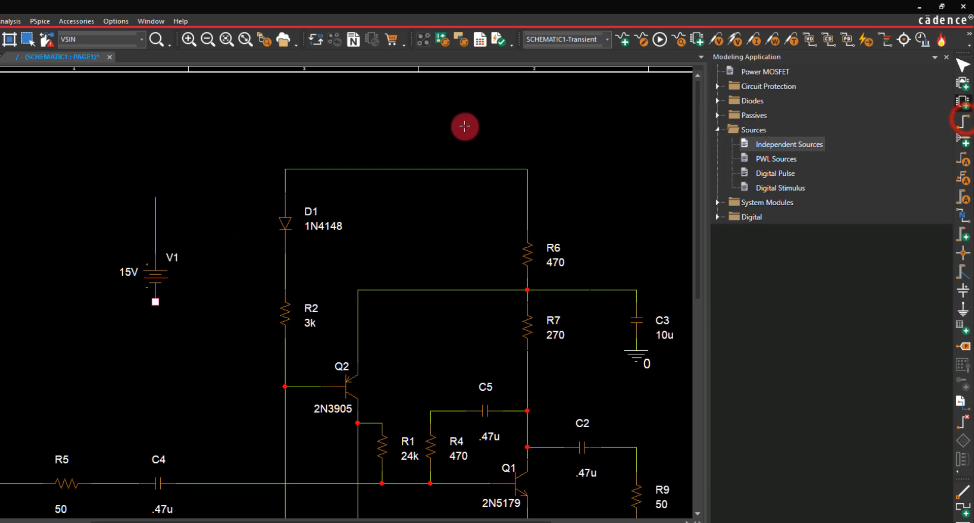
left_click(402, 107)
left_click_drag(401, 150, 404, 161)
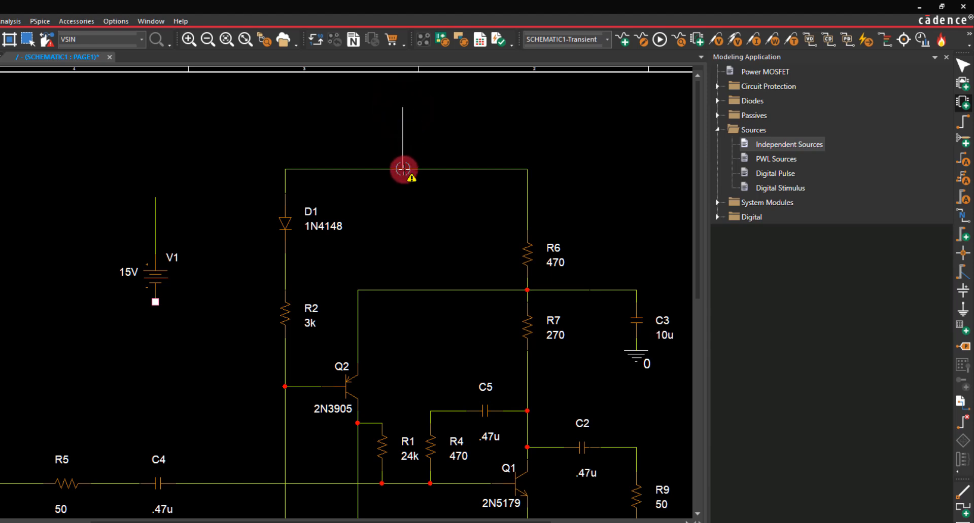
left_click(403, 168)
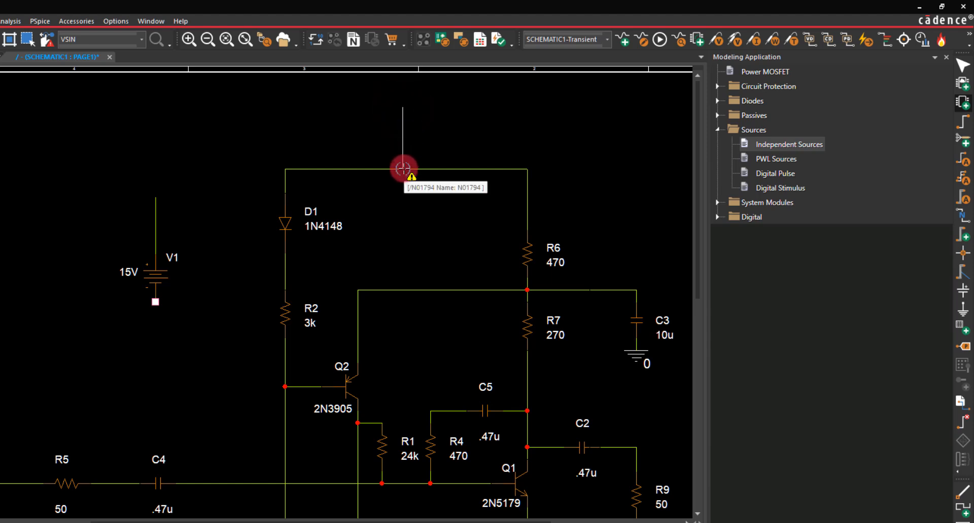
left_click(402, 169)
left_click(432, 207)
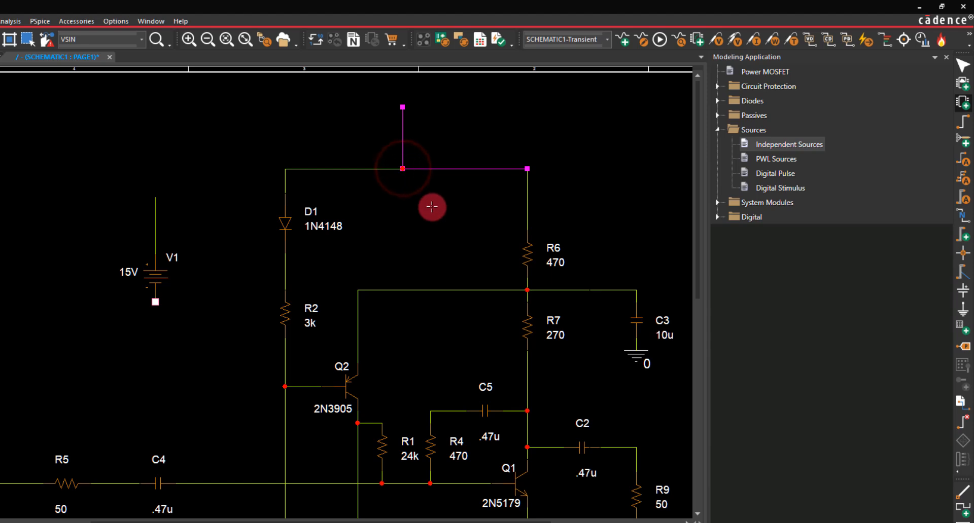
left_click(402, 171)
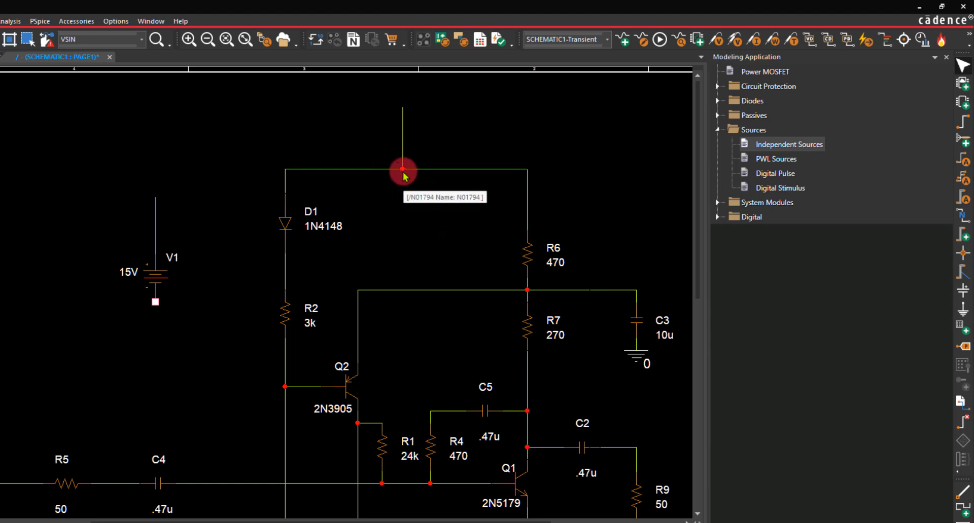
Draw a short vertical wire downward from the negative pin of the 15V source V1.
left_click(954, 127)
left_click(156, 304)
left_click(155, 302)
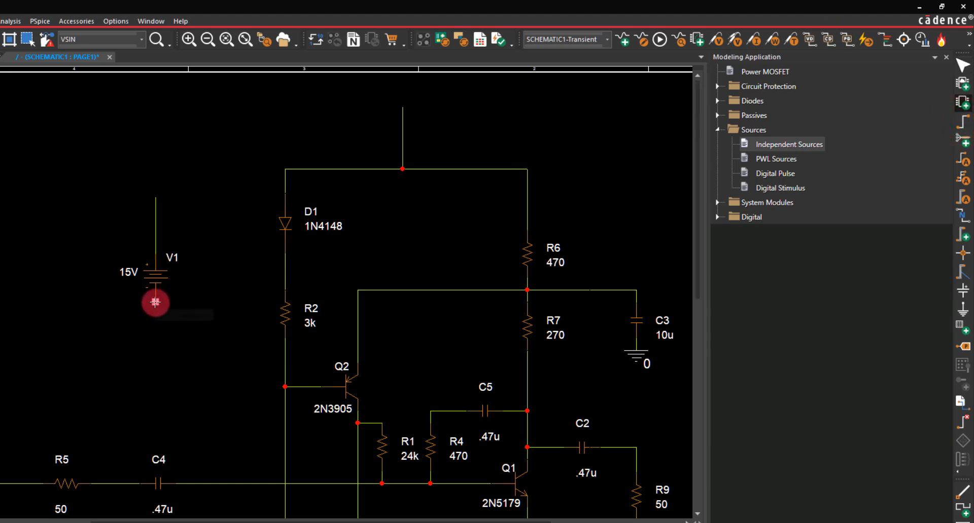
left_click_drag(155, 303, 155, 357)
left_click(156, 357)
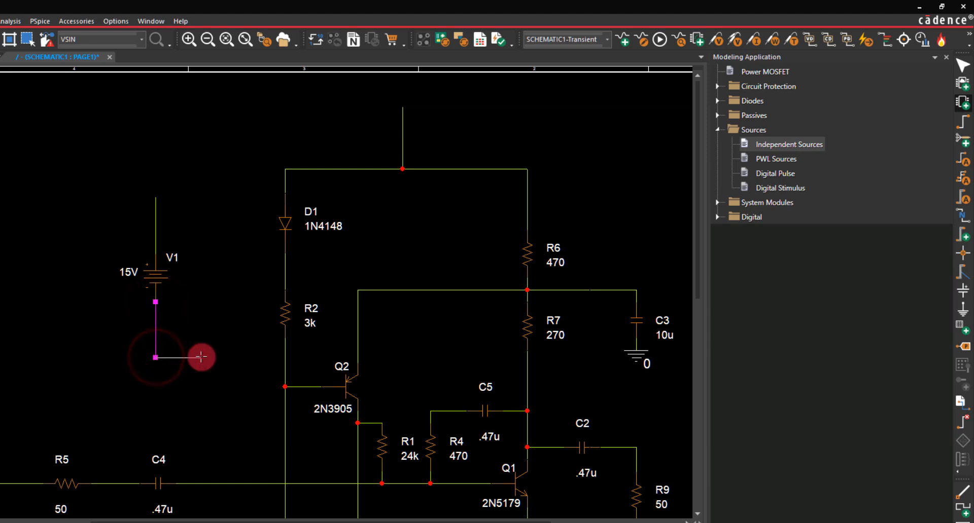
key("Escape")
left_click(201, 357)
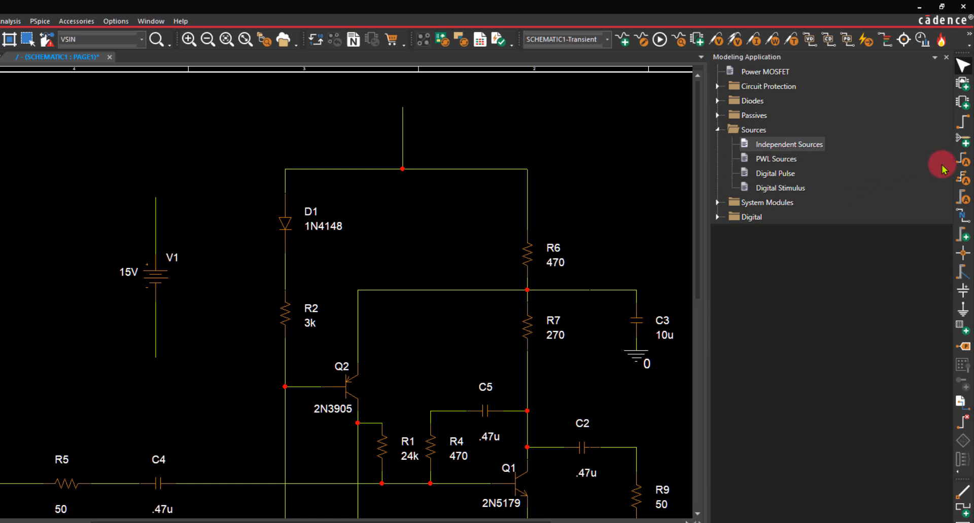
Place the net alias VCC on V1's positive wire and on the vertical wire above the D1–R6 junction.
left_click(960, 221)
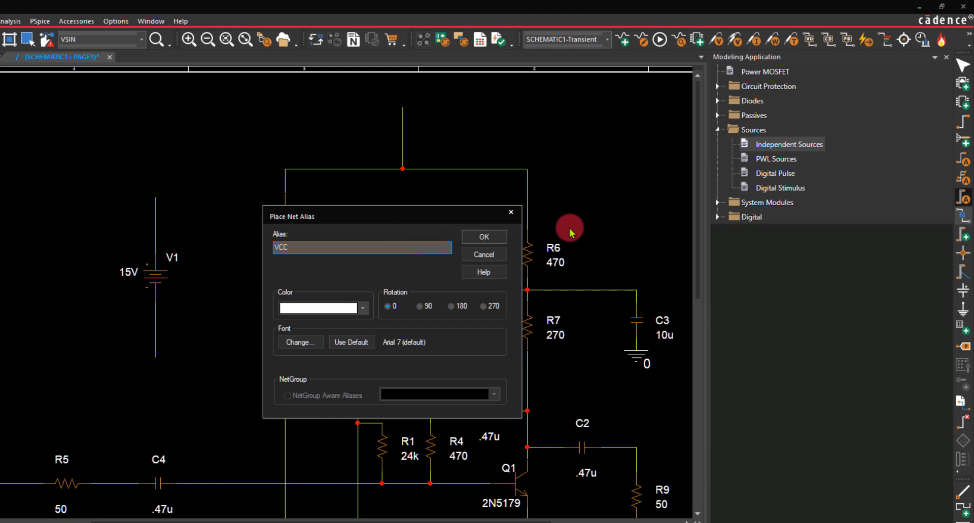
left_click(484, 236)
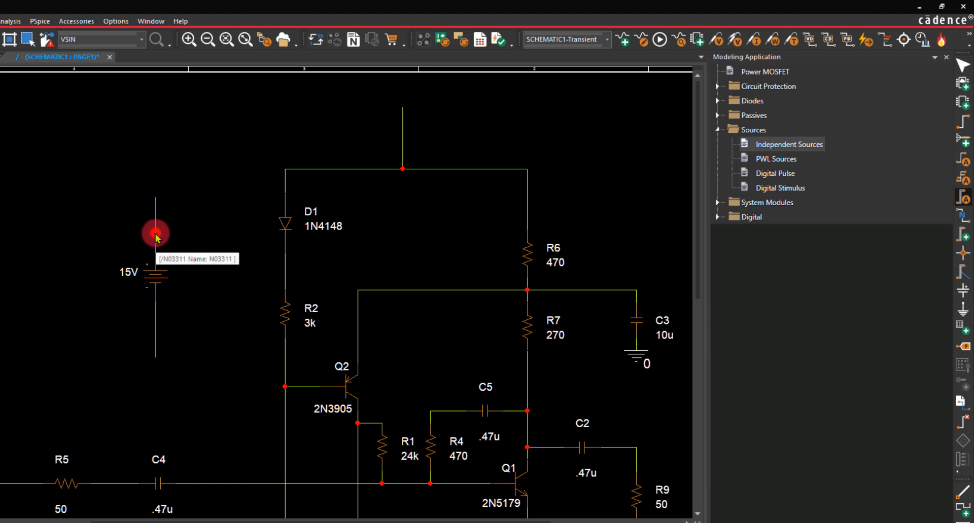
left_click(156, 234)
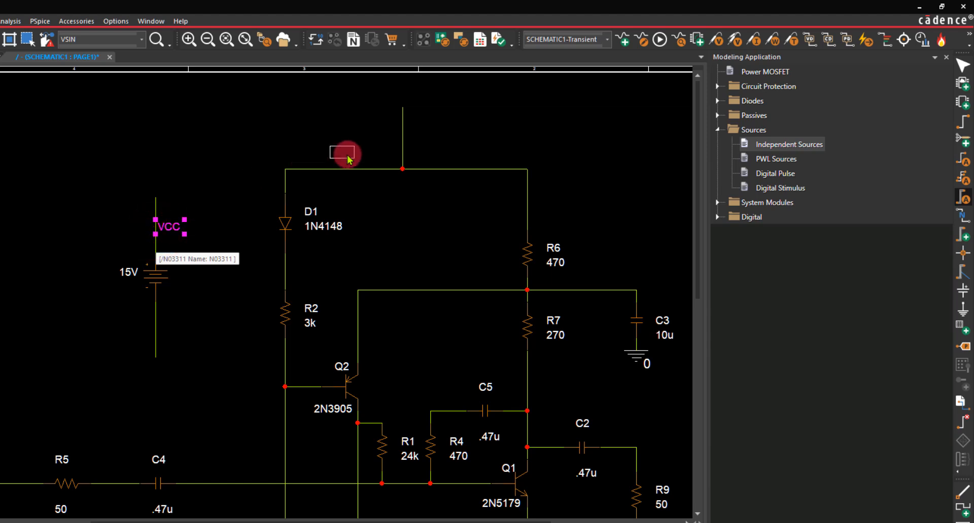
left_click(402, 138)
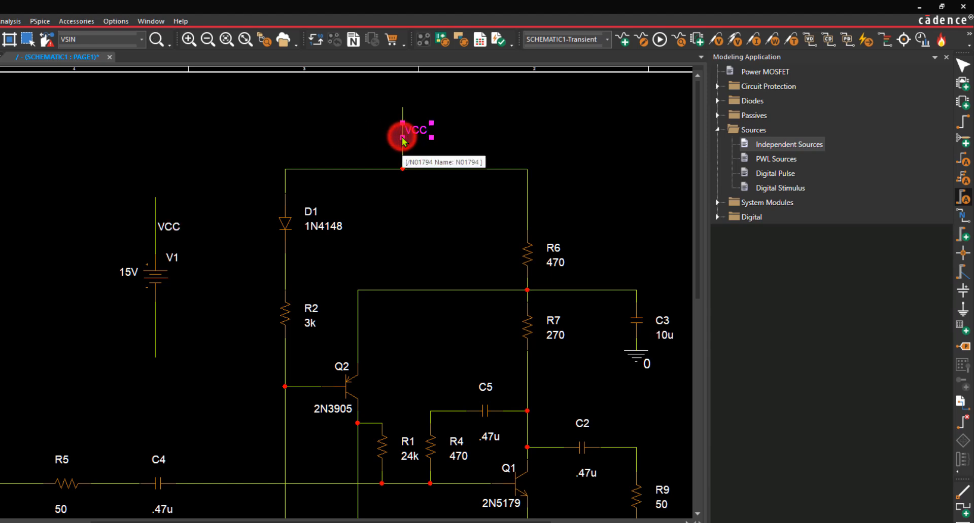
key("Escape")
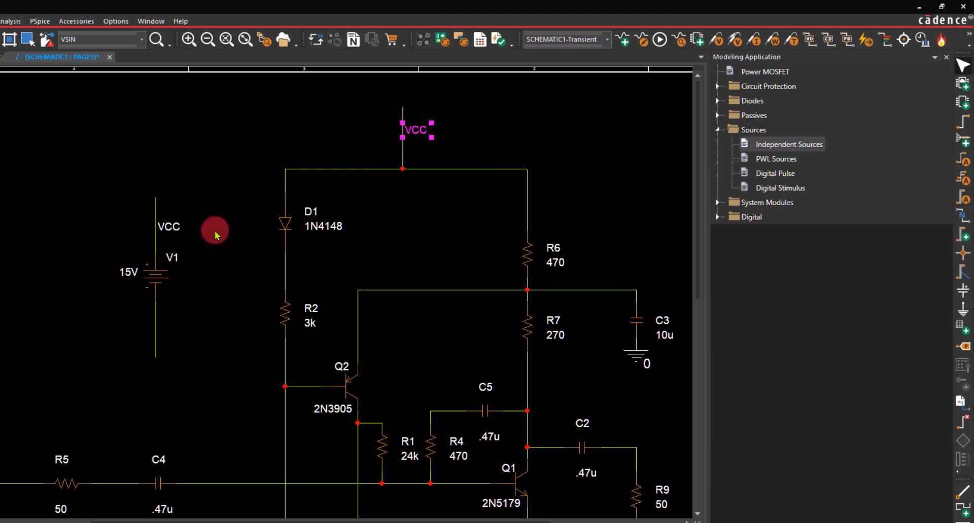
left_click(478, 135)
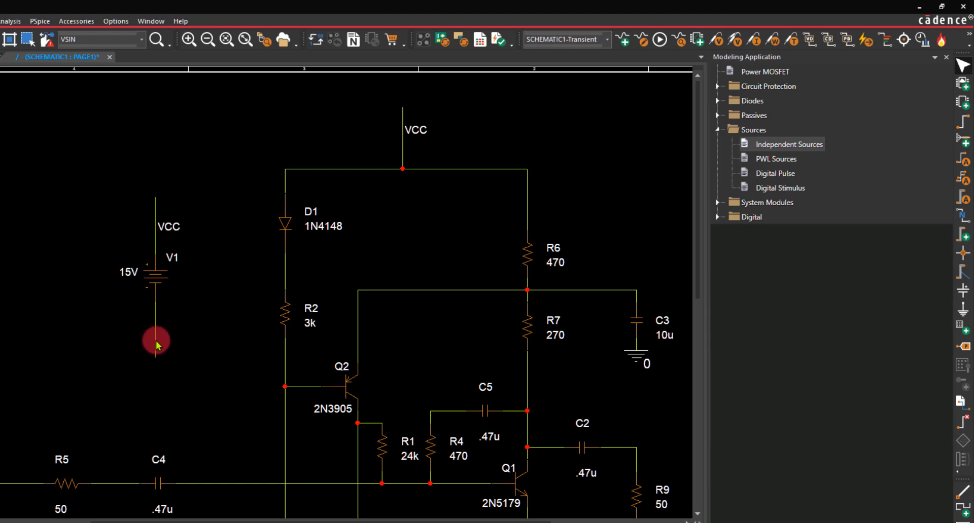
Place the net alias 0 on the wire below V1's negative pin.
left_click(960, 218)
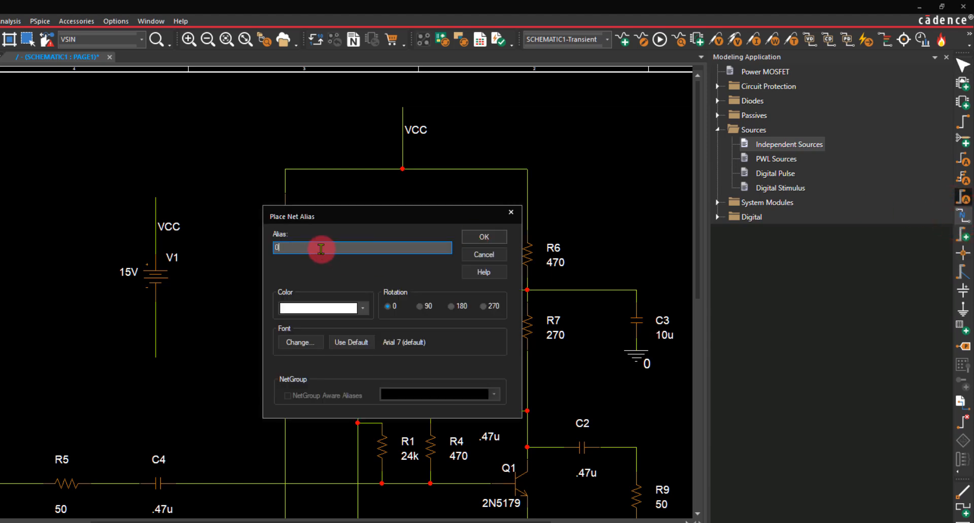
left_click(485, 239)
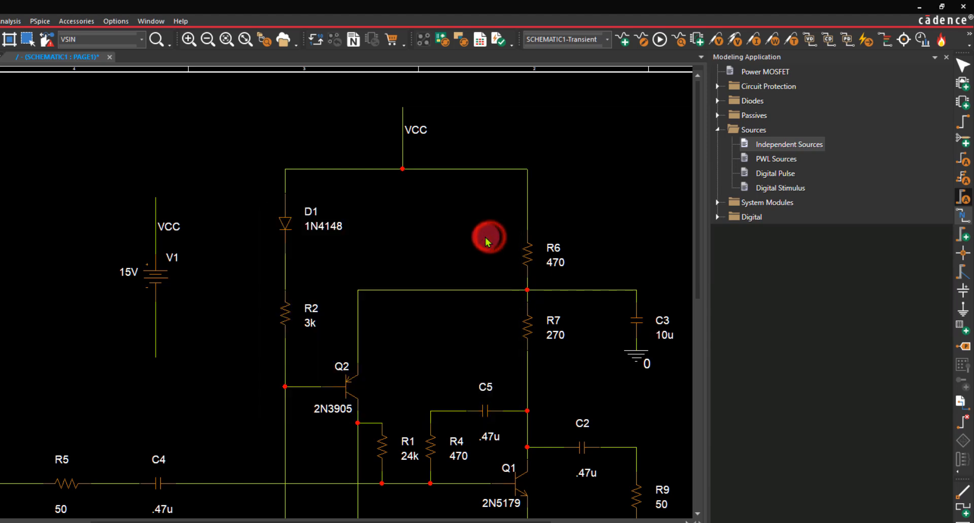
left_click(156, 329)
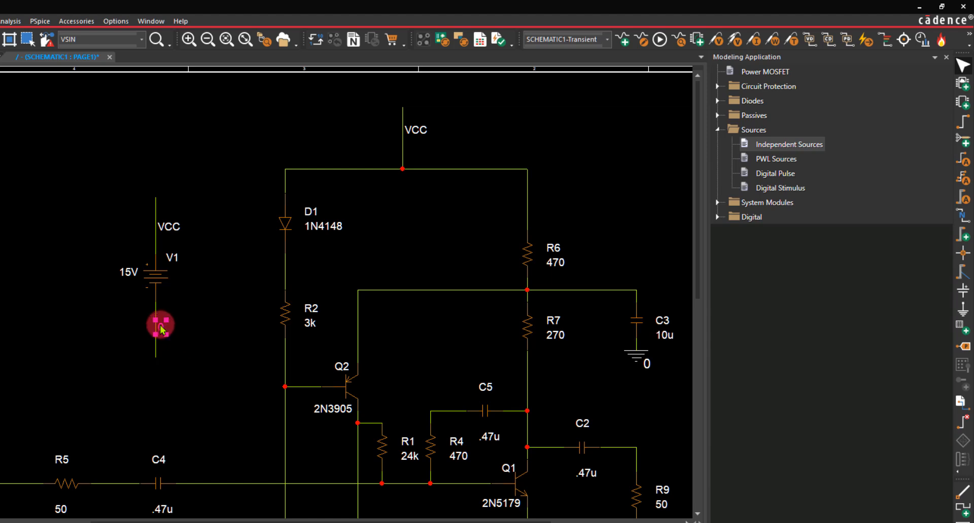
left_click(197, 365)
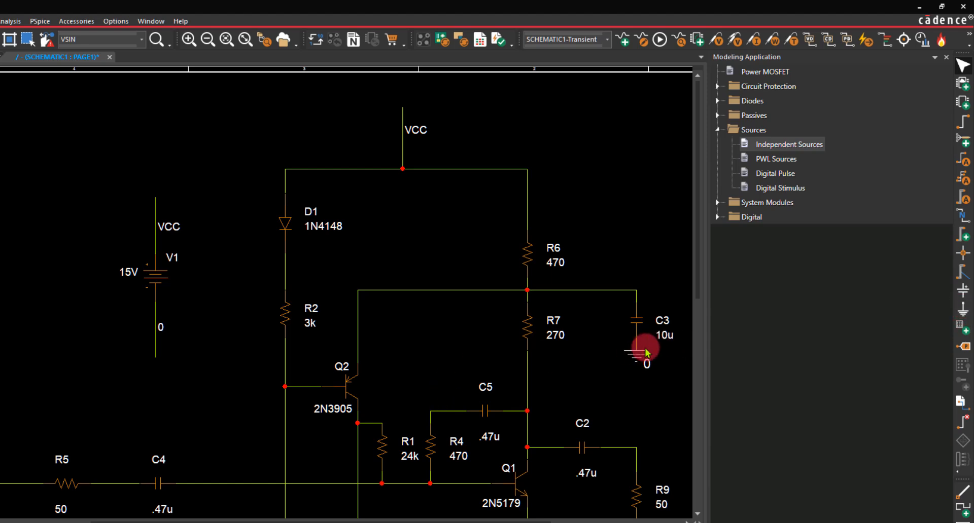
left_click(961, 308)
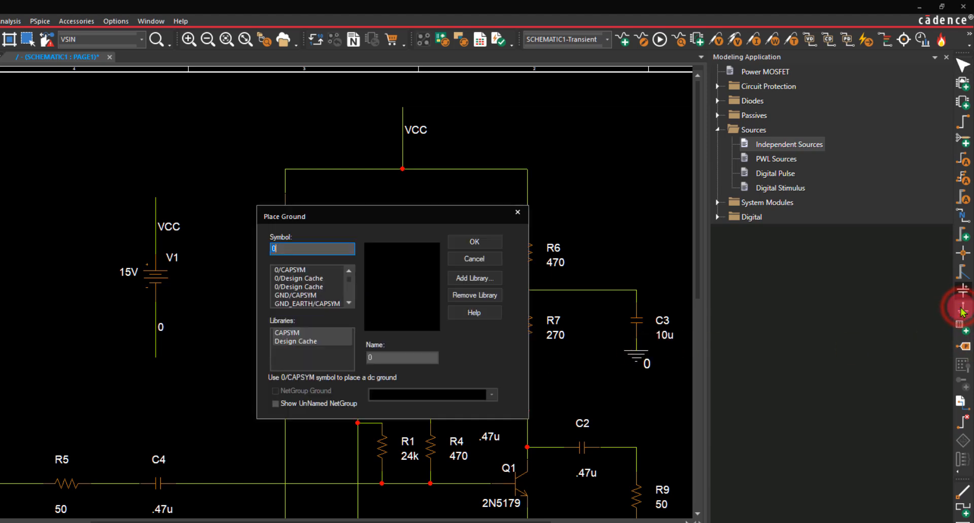
left_click(294, 273)
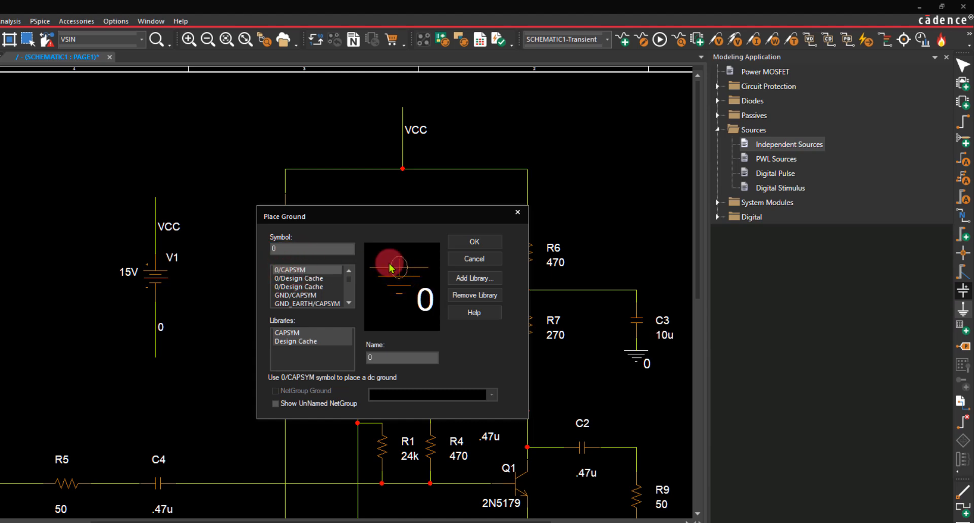
left_click(481, 245)
left_click(481, 260)
Close the Modeling Application pane and label the wire between V2 and R5 with the net alias VIN.
scroll(507, 269, "down", 2)
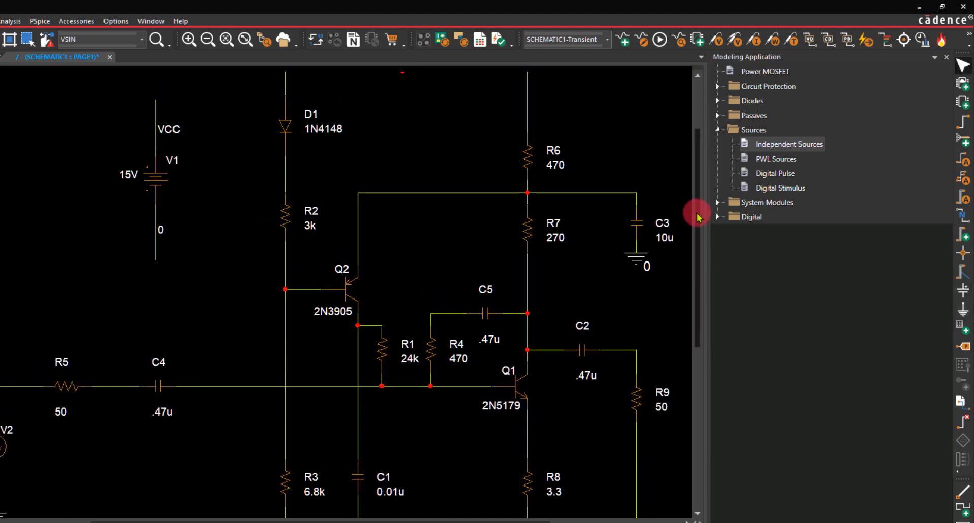
left_click(946, 57)
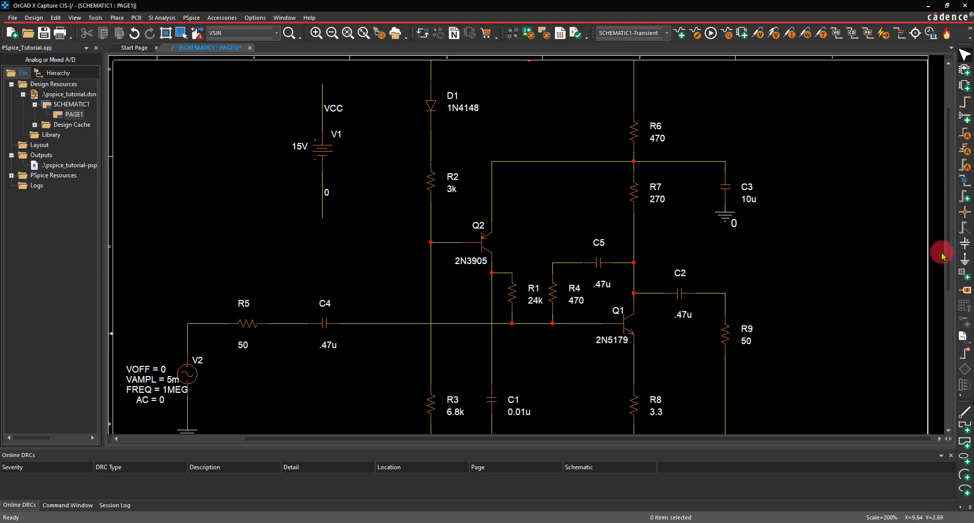
key("n")
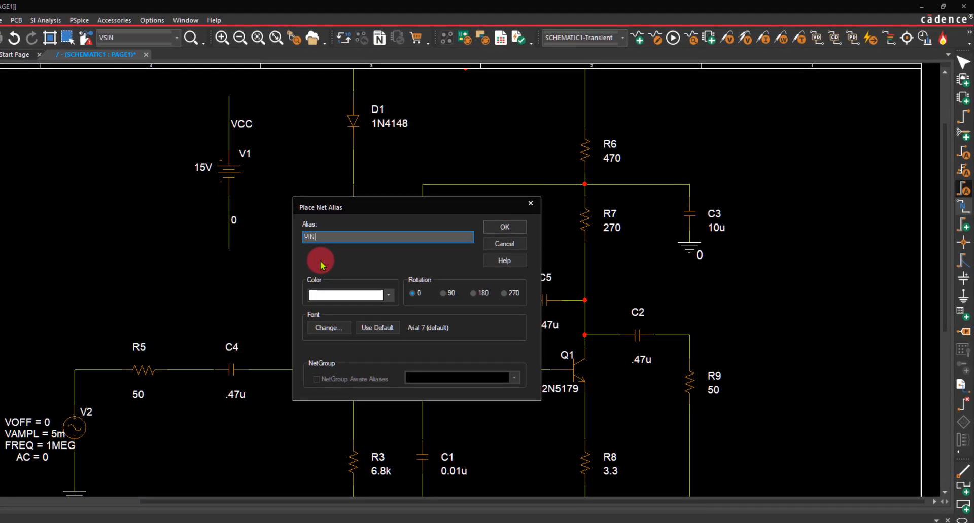
left_click(506, 228)
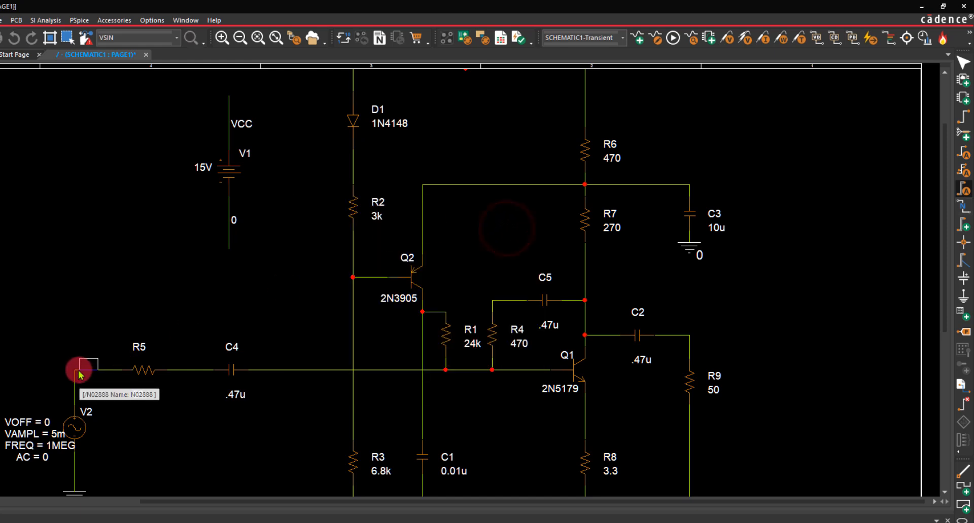
left_click(79, 374)
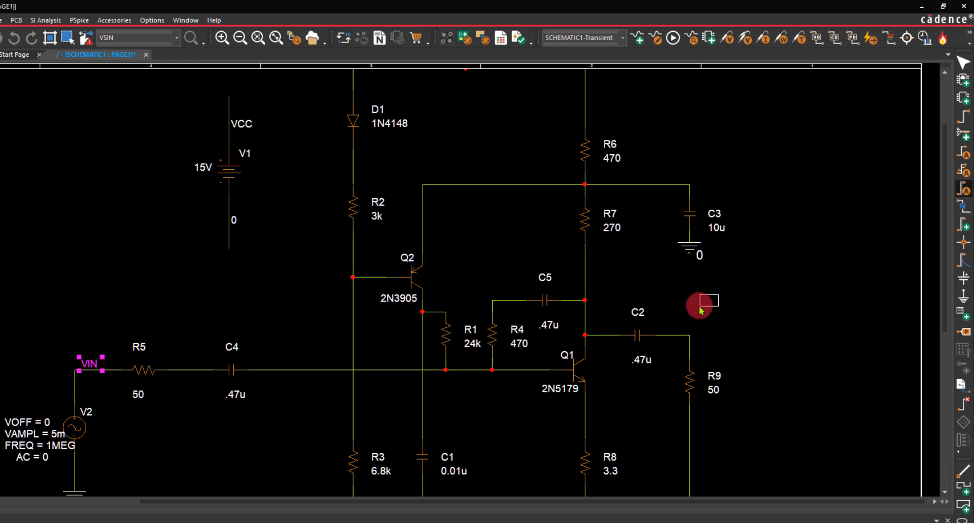
key("Escape")
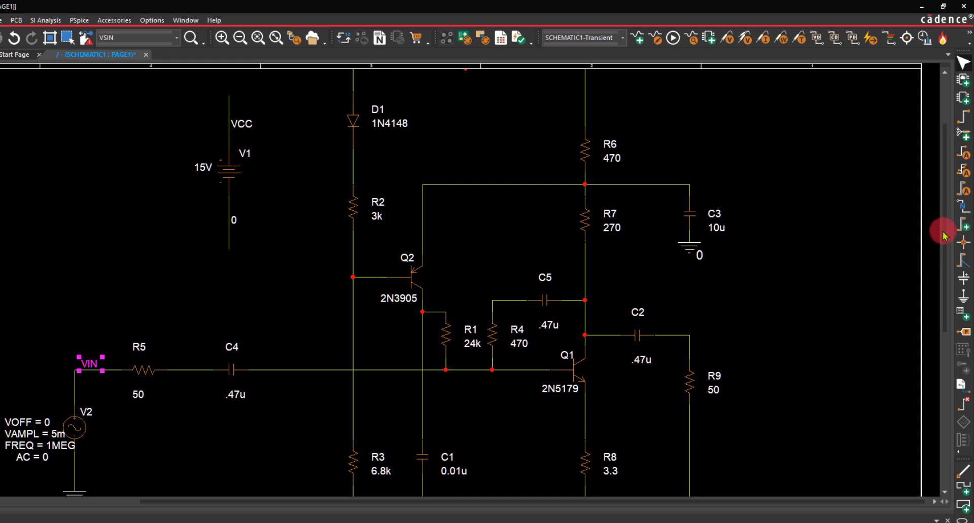
Label the output wire between C2 and R9 with the net alias VOUT.
left_click(966, 208)
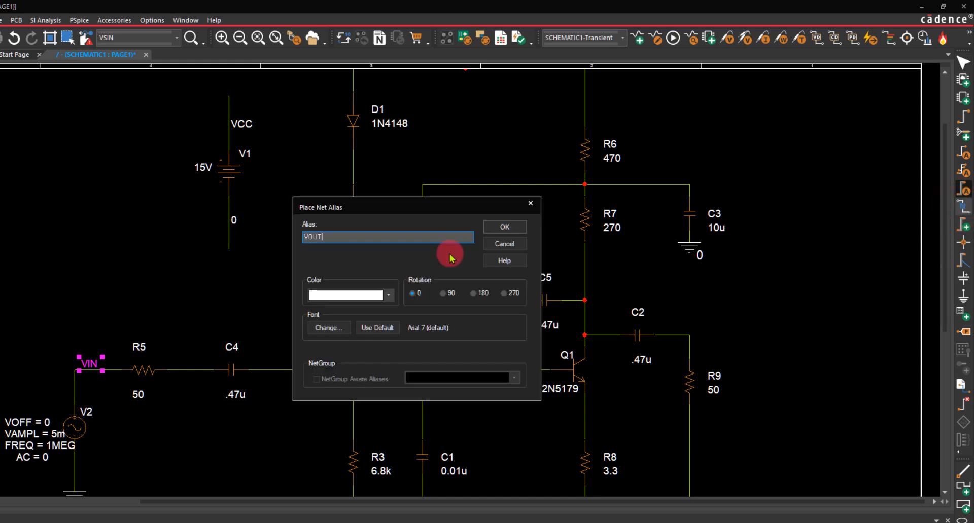
left_click(511, 229)
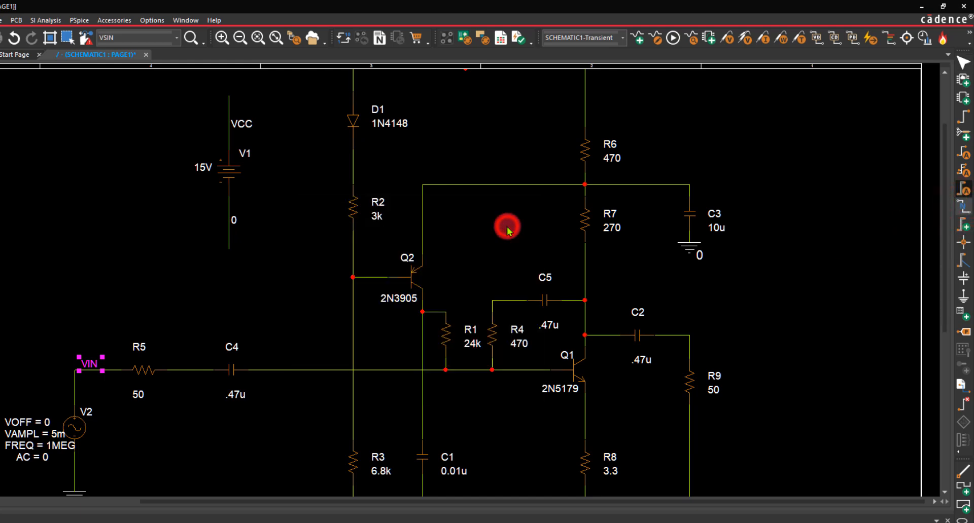
left_click(689, 349)
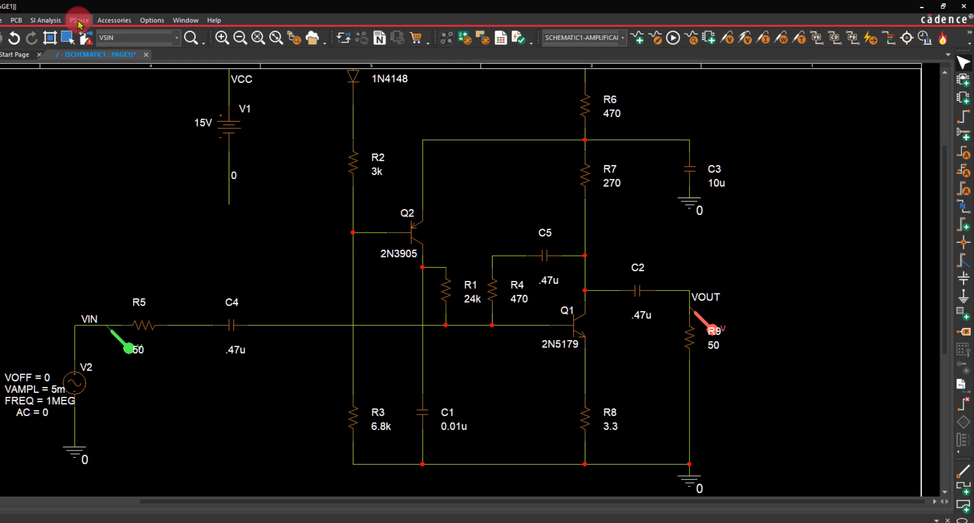
Create a new PSpice simulation profile named BARRIDOAC and set its analysis type to AC Sweep/Noise.
left_click(80, 21)
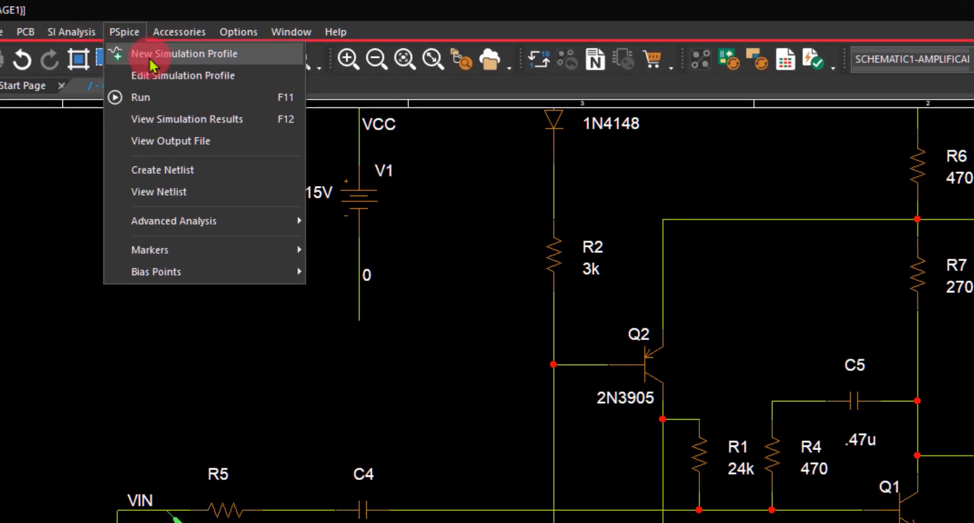
left_click(116, 37)
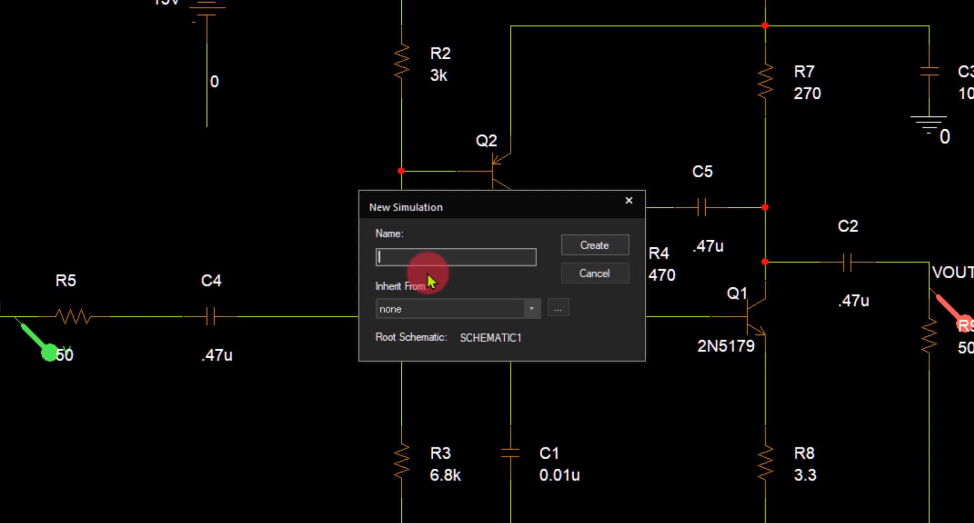
type("BARRIDOAC")
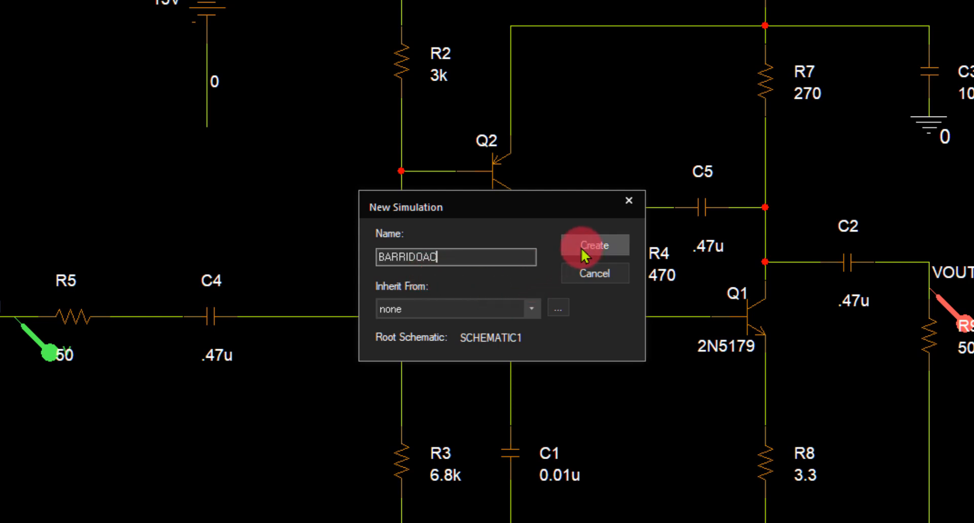
left_click(583, 246)
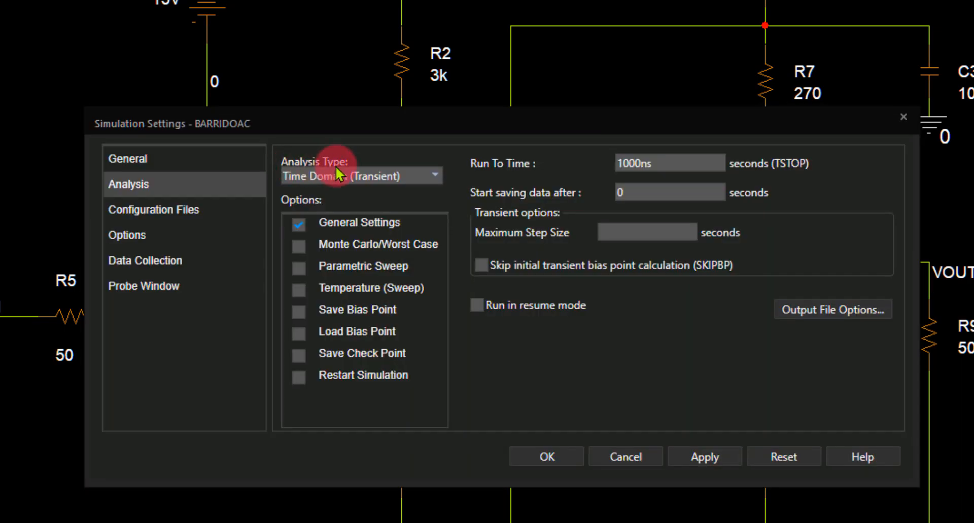
left_click(435, 182)
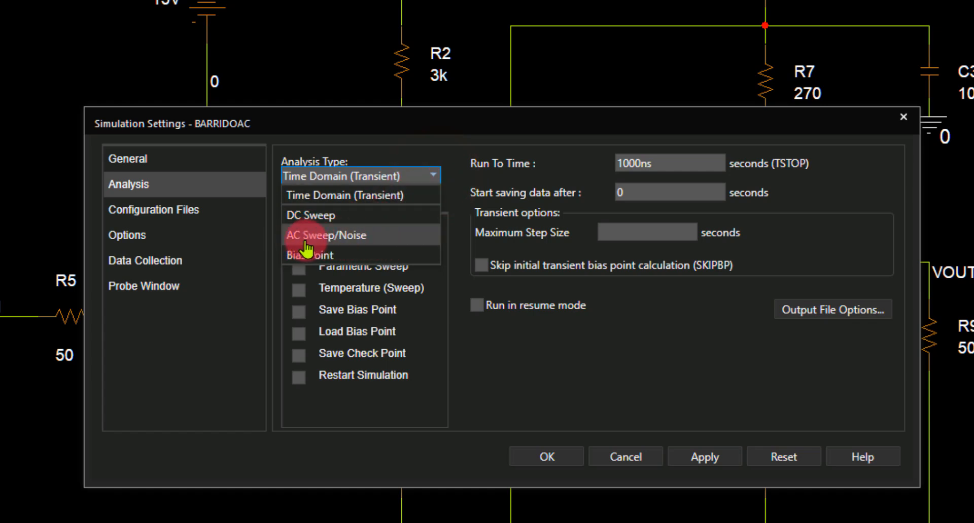
left_click(388, 242)
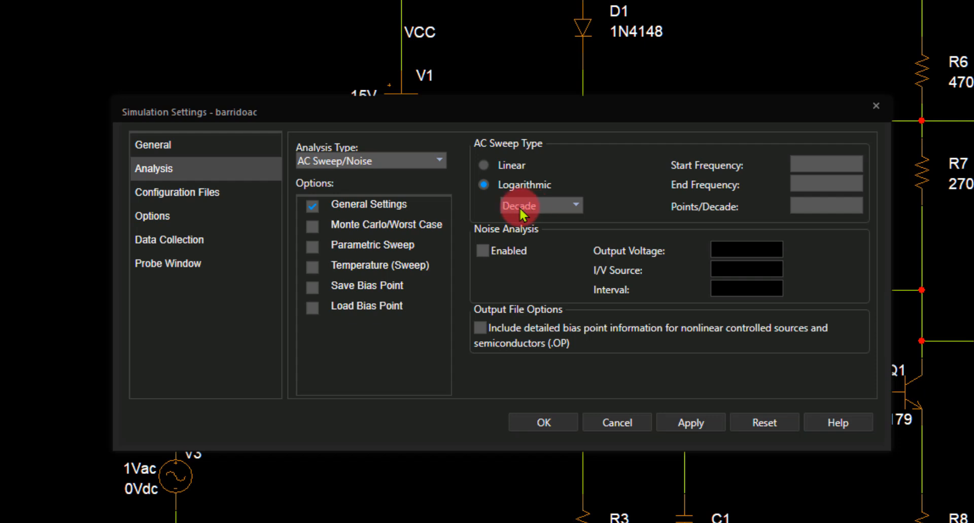
Try the Octave option for the logarithmic AC sweep and switch it back to Decade.
left_click(577, 208)
left_click(547, 232)
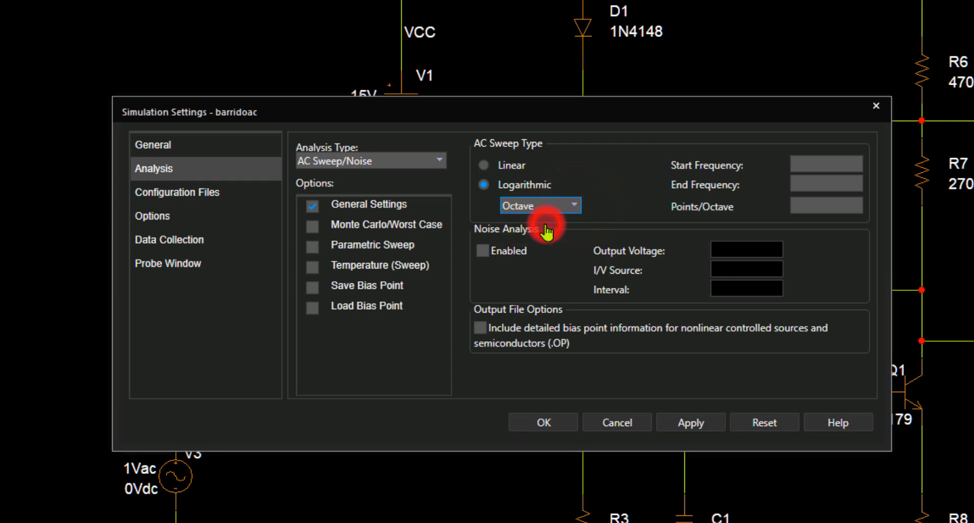
left_click(576, 207)
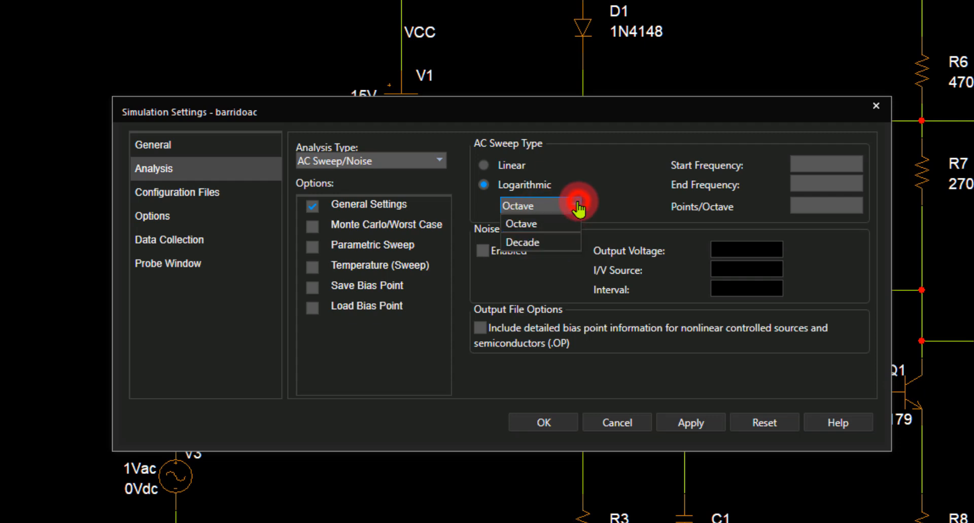
left_click(530, 243)
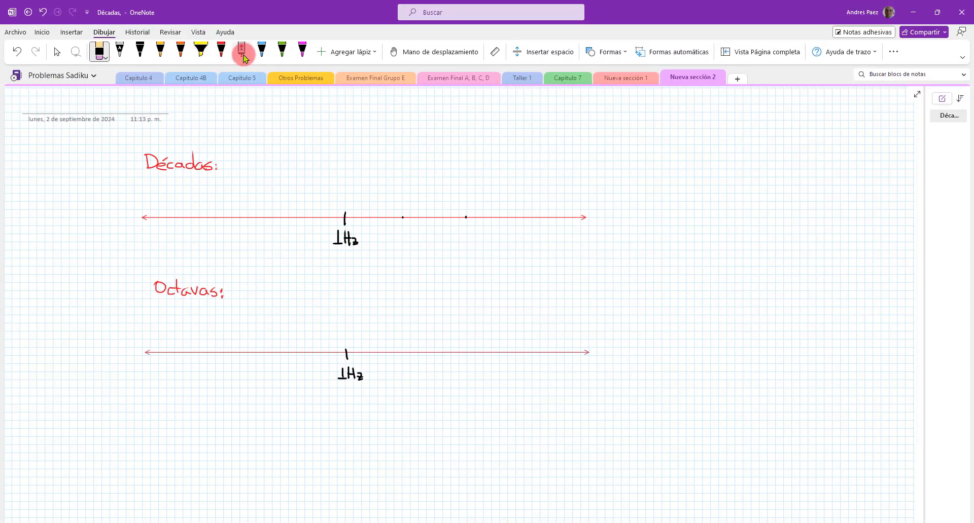
Switch to the OneNote page and handwrite "10 Veces" in black ink beside the "Décadas:" heading.
left_click(141, 55)
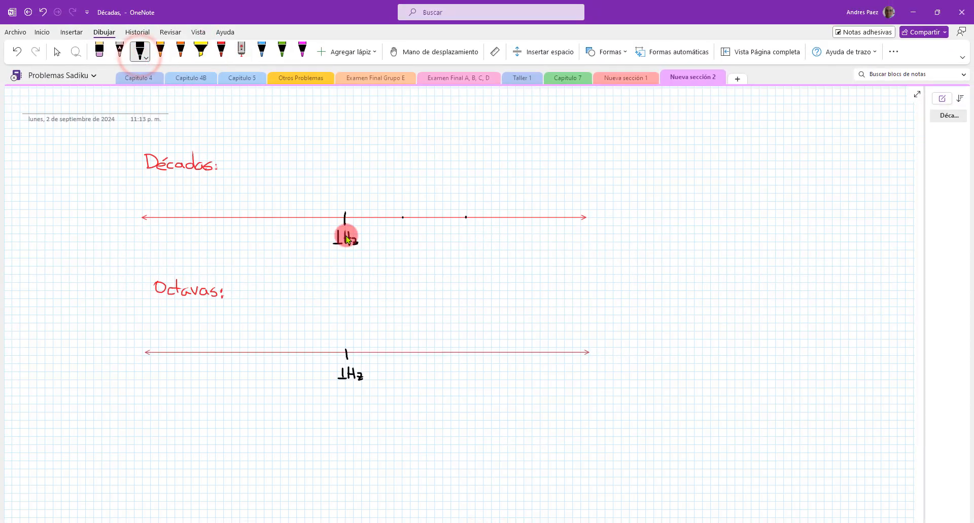
left_click(237, 167)
mouse_move(236, 159)
left_mouse_down()
mouse_move(236, 170)
mouse_move(245, 159)
mouse_move(244, 167)
mouse_move(262, 160)
mouse_move(289, 170)
left_mouse_up()
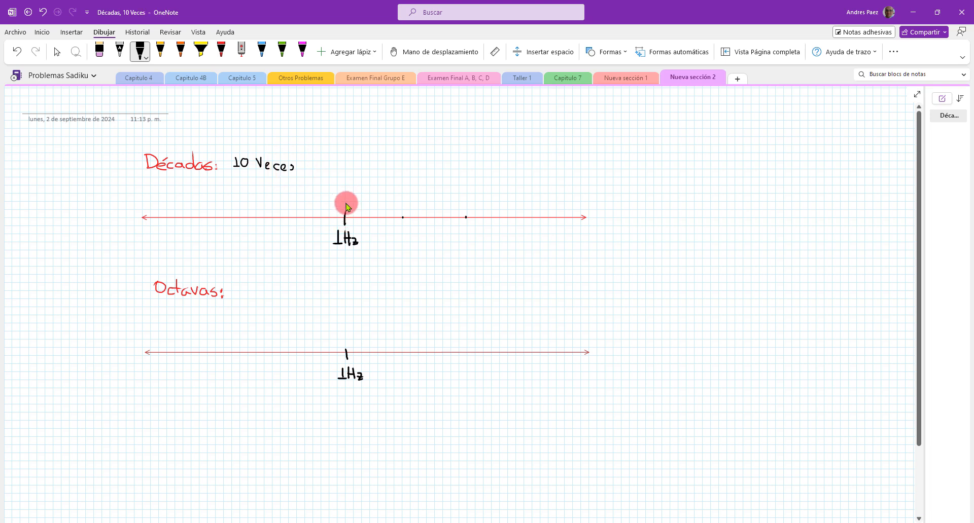
Draw rightward arrows above the Décadas axis for two successive decades and label their ends 10Hz and 100Hz.
left_click_drag(344, 202, 401, 202)
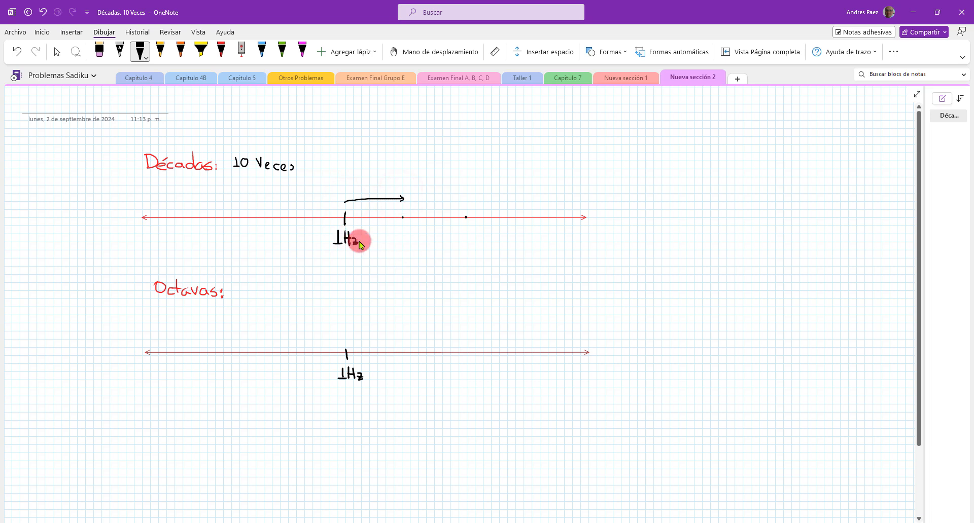
left_click_drag(394, 242, 400, 234)
left_click_drag(408, 234, 414, 240)
mouse_move(414, 233)
left_mouse_down()
mouse_move(413, 247)
mouse_move(430, 246)
left_mouse_up()
left_click_drag(409, 199, 456, 202)
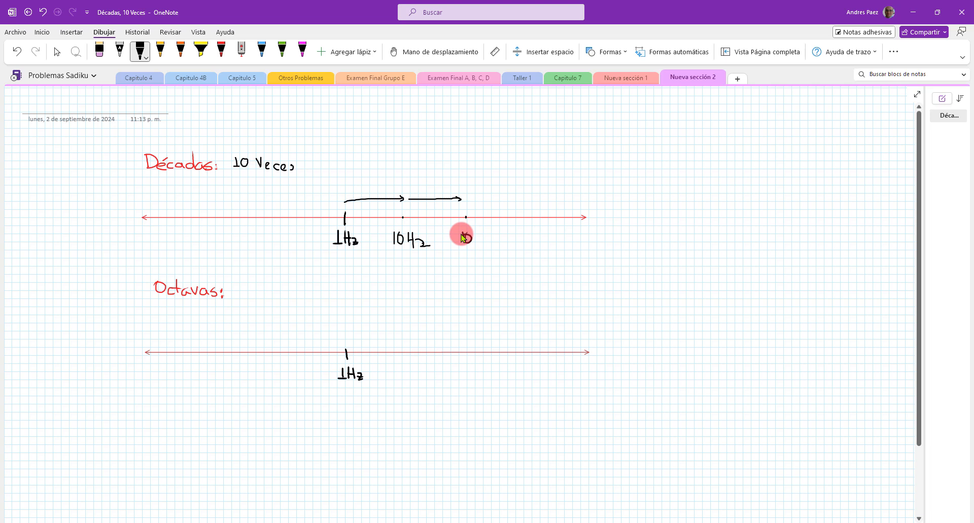
left_click_drag(492, 238, 499, 245)
Draw a leftward arrow from 1Hz on the Décadas axis and label the lower decade 0.1H.
left_click_drag(291, 198, 290, 205)
left_click_drag(282, 227, 301, 238)
left_click_drag(297, 235, 307, 234)
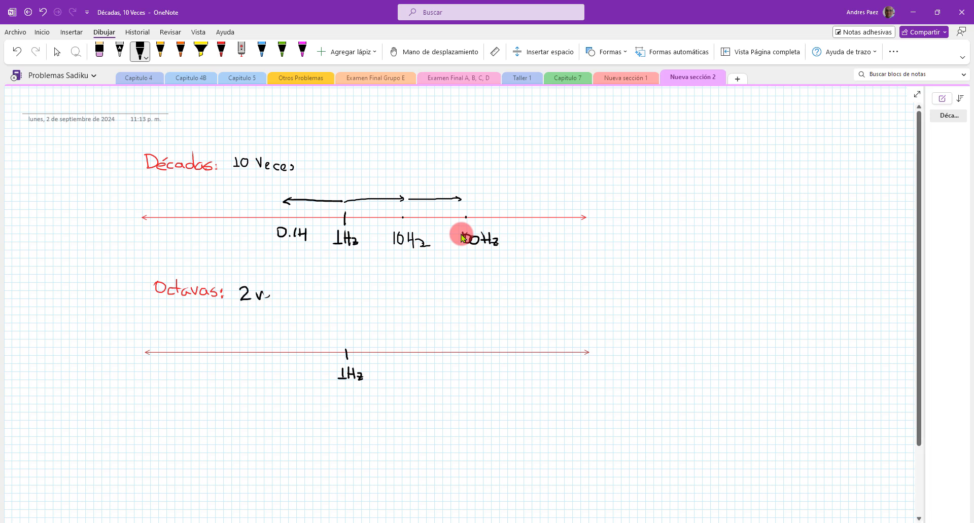
Handwrite "2 veces" beside the "Octavas:" heading and mark 2Hz and 4Hz on its axis with rightward arrows.
left_click_drag(277, 297, 284, 300)
left_click_drag(286, 295, 283, 302)
left_click_drag(347, 341, 379, 340)
left_click_drag(406, 376, 414, 381)
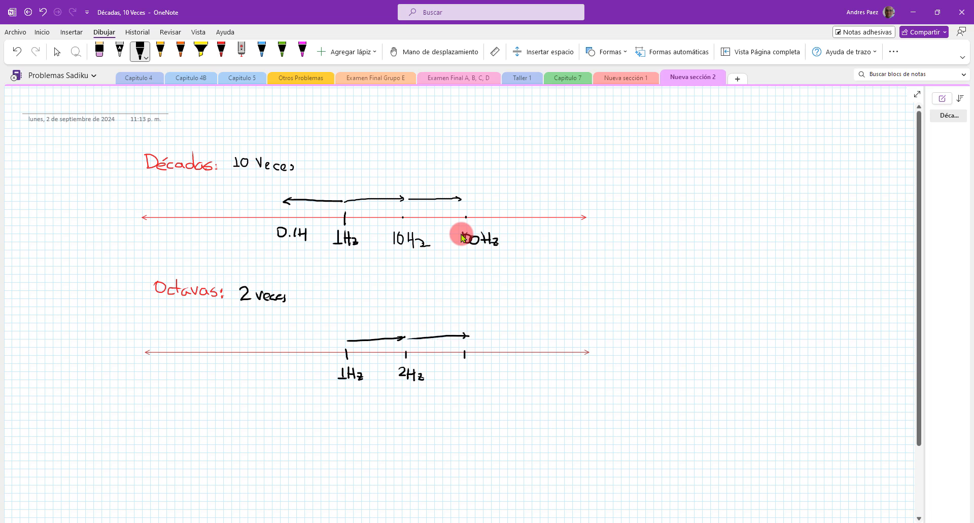
mouse_move(464, 367)
left_mouse_down()
mouse_move(464, 381)
mouse_move(470, 374)
left_mouse_up()
mouse_move(470, 370)
left_mouse_down()
mouse_move(470, 381)
mouse_move(482, 381)
left_mouse_up()
Draw a leftward arrow from 1Hz on the Octavas axis and label the lower octave 0.5Hz.
mouse_move(327, 340)
left_mouse_down()
mouse_move(344, 340)
mouse_move(287, 342)
mouse_move(298, 344)
left_mouse_up()
mouse_move(288, 351)
left_mouse_down()
mouse_move(282, 371)
mouse_move(307, 374)
left_mouse_up()
left_click(289, 379)
left_click_drag(306, 368, 314, 382)
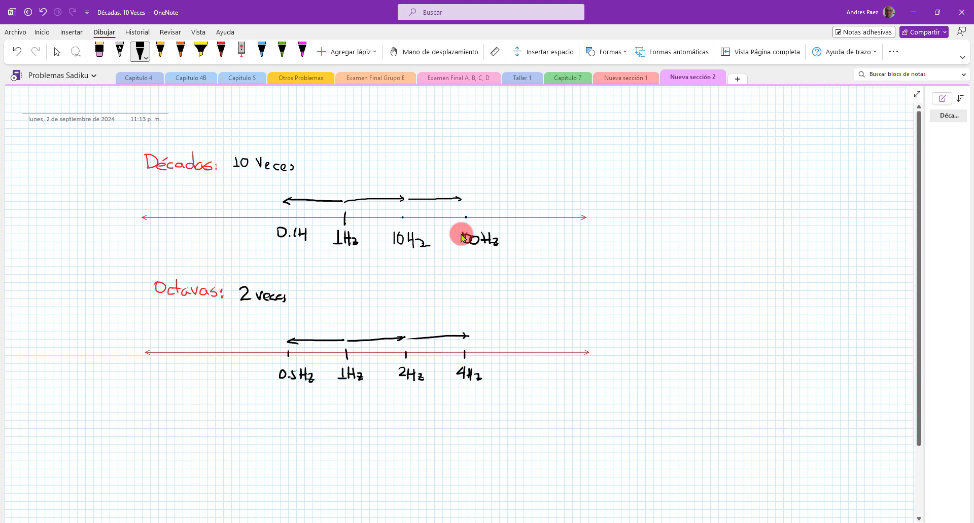
Label both rightward decade arrows "dec" and draw a bounded span arrow marked 2 above them.
left_click_drag(372, 190, 441, 193)
left_click_drag(346, 165, 347, 179)
left_click_drag(456, 164, 455, 178)
left_click_drag(360, 171, 443, 168)
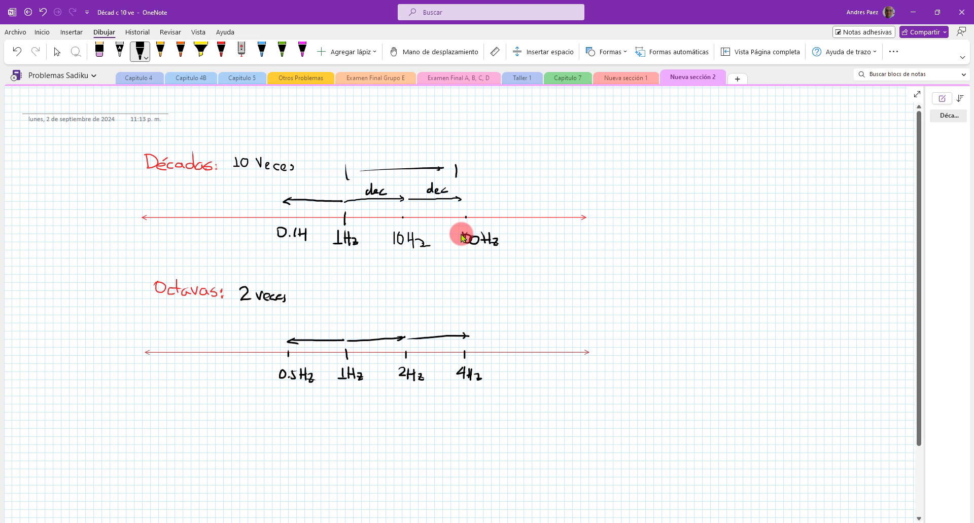
left_click_drag(362, 172, 406, 166)
Draw a bounded span line marked 2 above the Octavas axis from 1Hz to 4Hz.
left_click_drag(345, 324, 345, 334)
left_click_drag(466, 316, 467, 326)
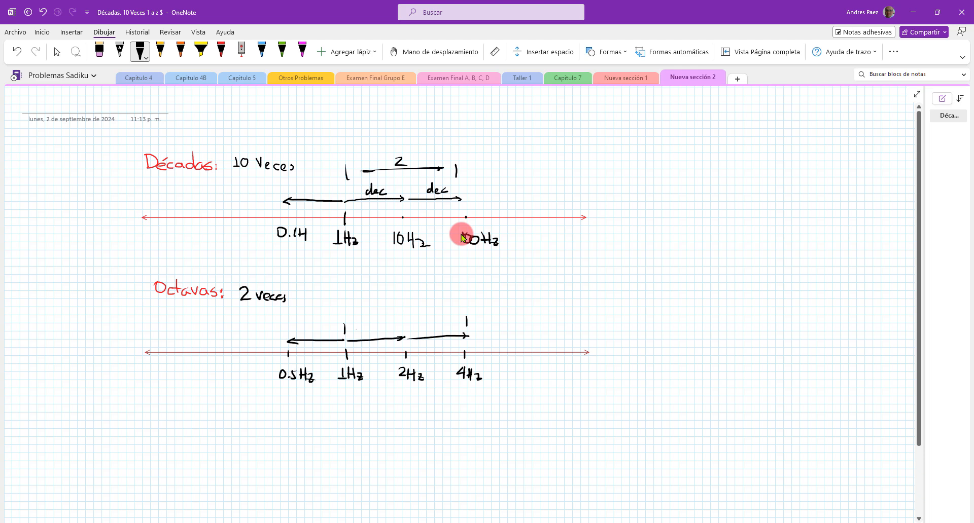
mouse_move(356, 330)
left_mouse_down()
mouse_move(450, 325)
mouse_move(410, 323)
left_mouse_up()
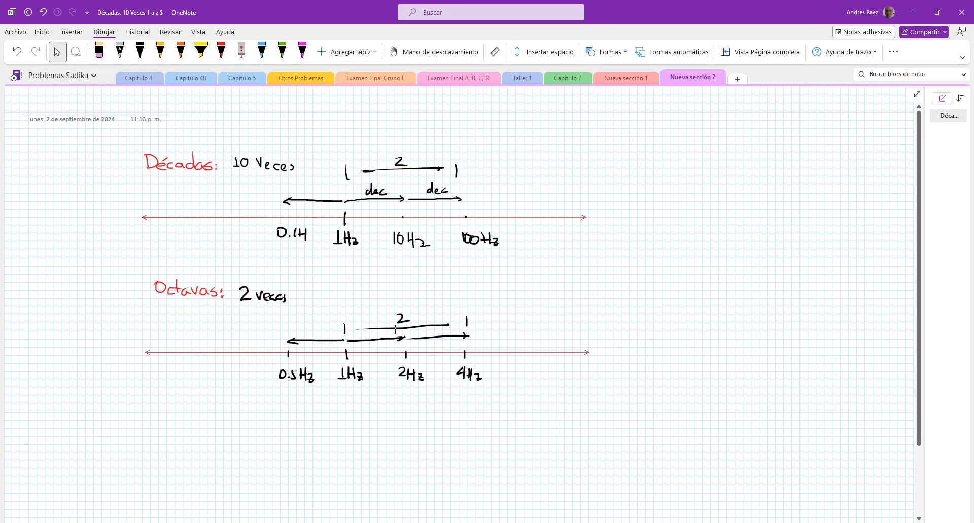
Sketch a smooth falling orange curve above the Décadas axis and orange sampling ticks between 10Hz and 100Hz.
left_click(161, 53)
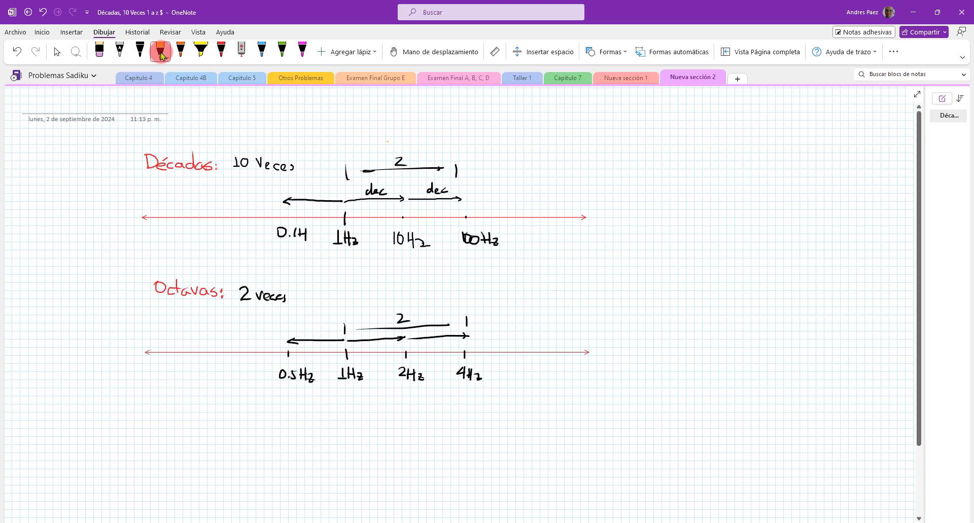
mouse_move(388, 142)
left_mouse_down()
mouse_move(432, 152)
mouse_move(466, 183)
mouse_move(511, 189)
left_mouse_up()
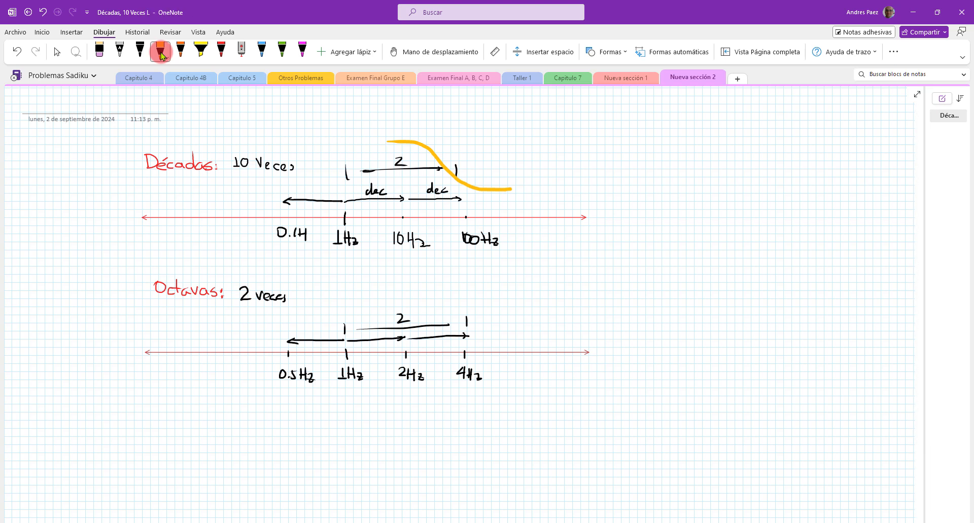
left_click_drag(409, 214, 408, 222)
mouse_move(417, 214)
left_mouse_down()
mouse_move(416, 223)
mouse_move(440, 224)
left_mouse_up()
left_click_drag(452, 218, 451, 224)
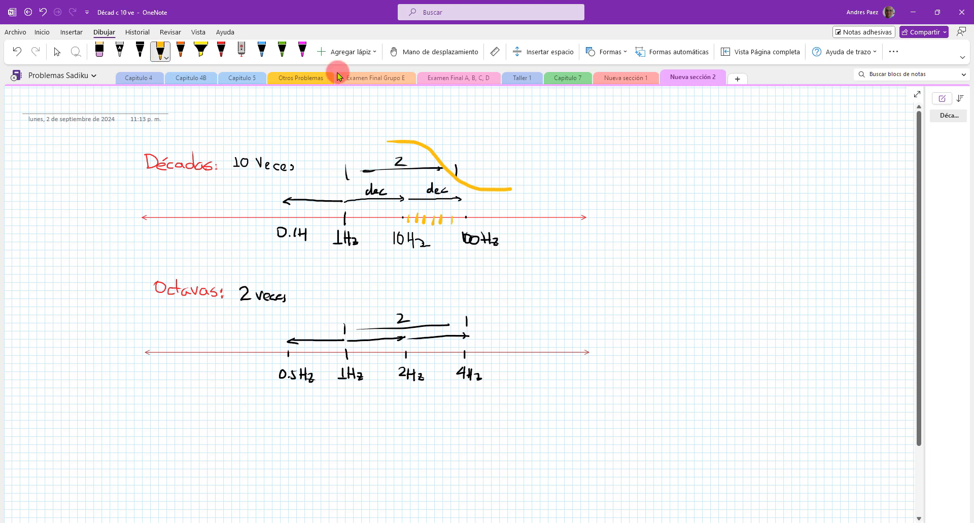
Trace a straight-segment magenta version over the orange curve, then leave the pen.
left_click(304, 55)
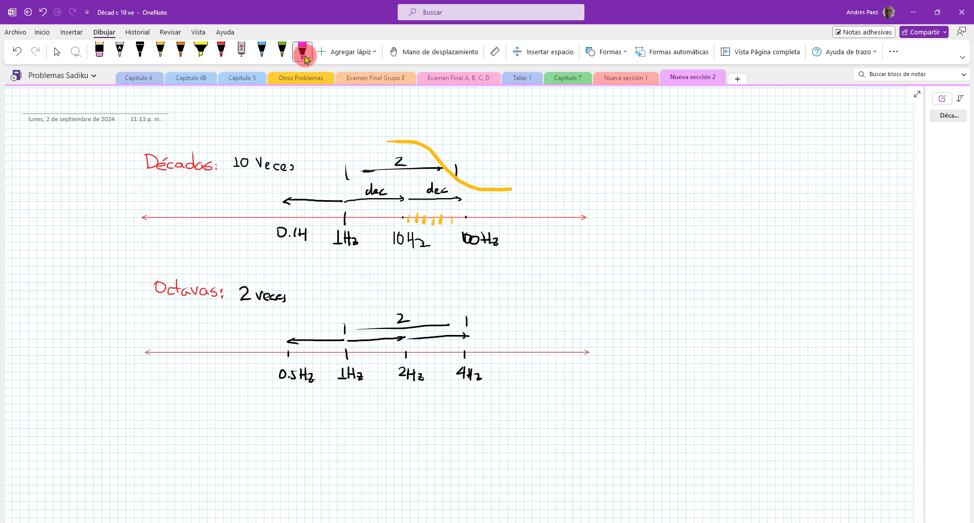
mouse_move(373, 142)
left_mouse_down()
mouse_move(417, 141)
mouse_move(470, 188)
mouse_move(512, 191)
left_mouse_up()
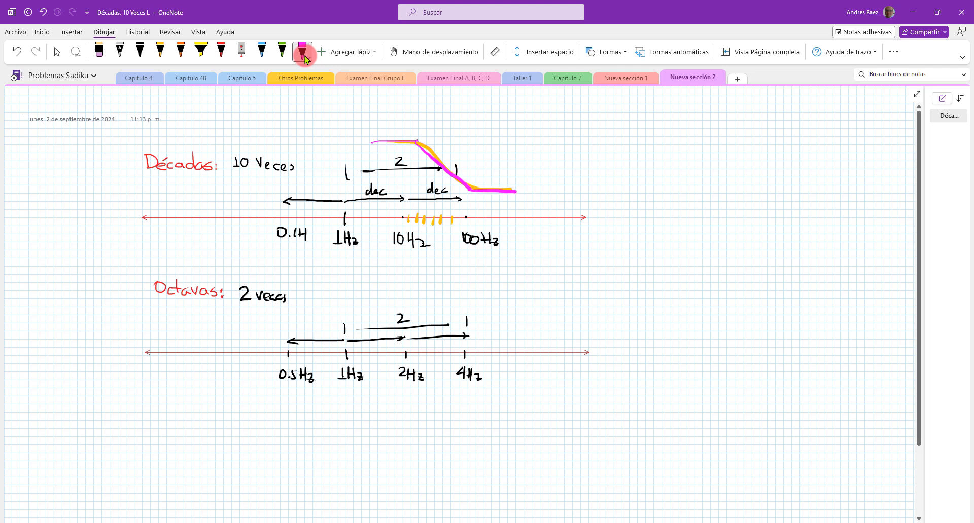
left_click(304, 55)
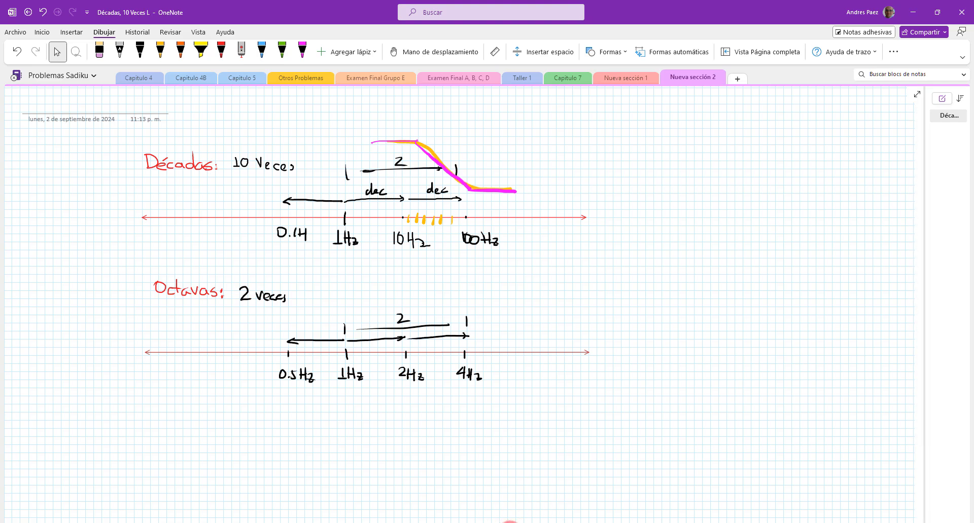
Switch back to OrCAD Capture and set the AC sweep from 1k to 100MEG with 10 points per decade, applying the settings.
left_click(511, 522)
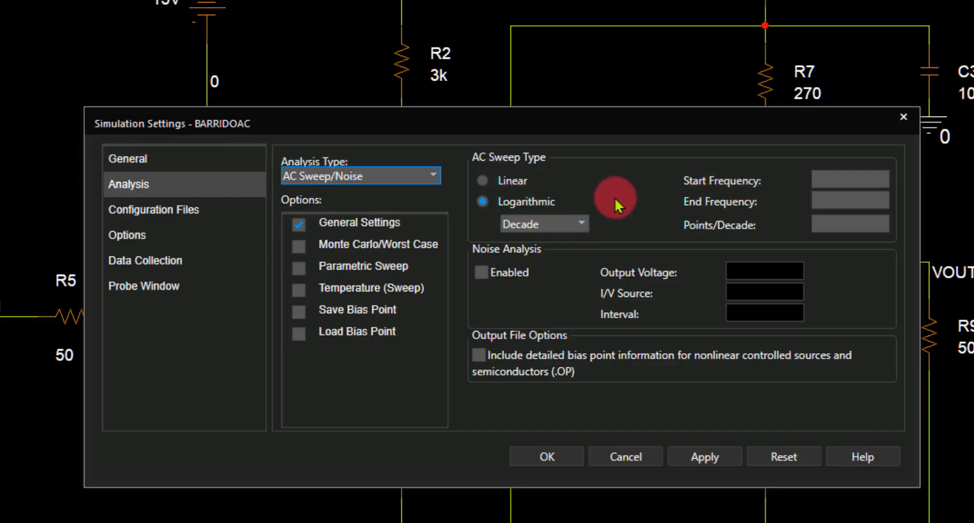
left_click(829, 178)
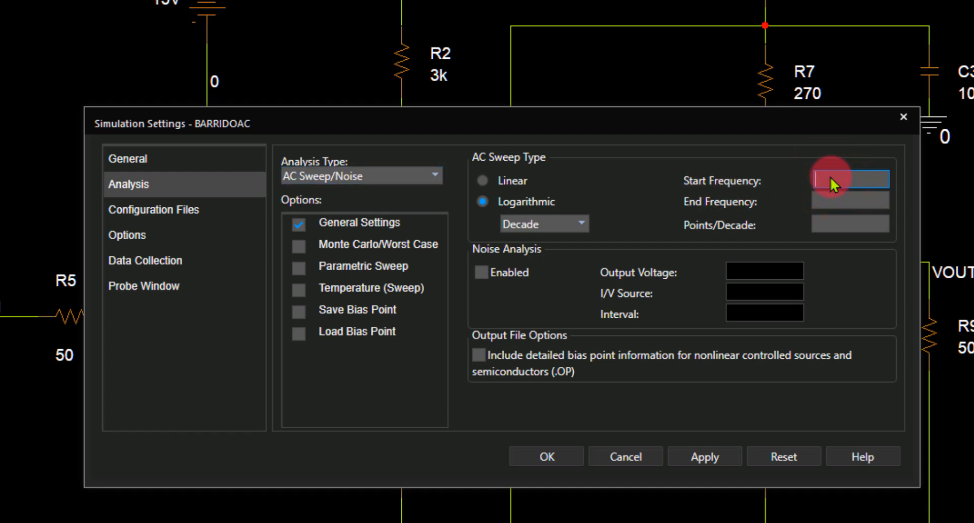
type("1k")
left_click(833, 203)
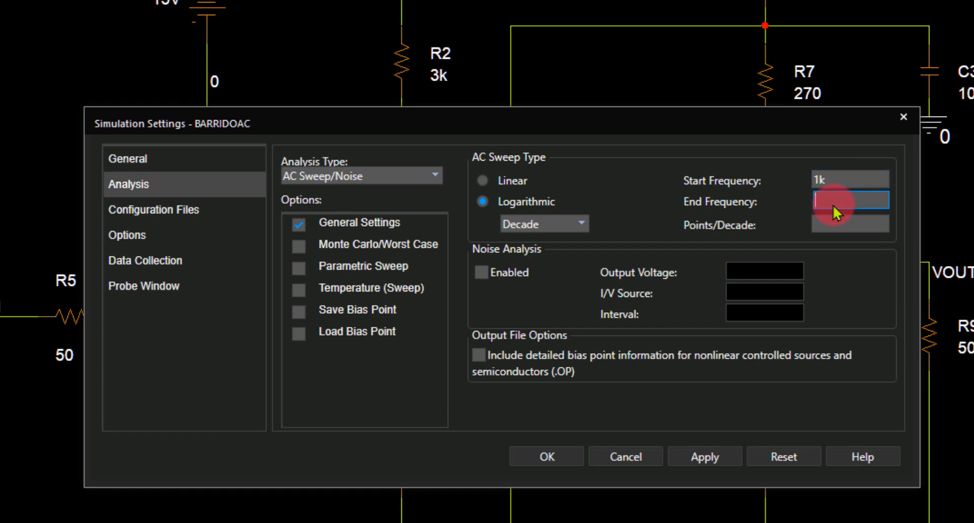
type("100")
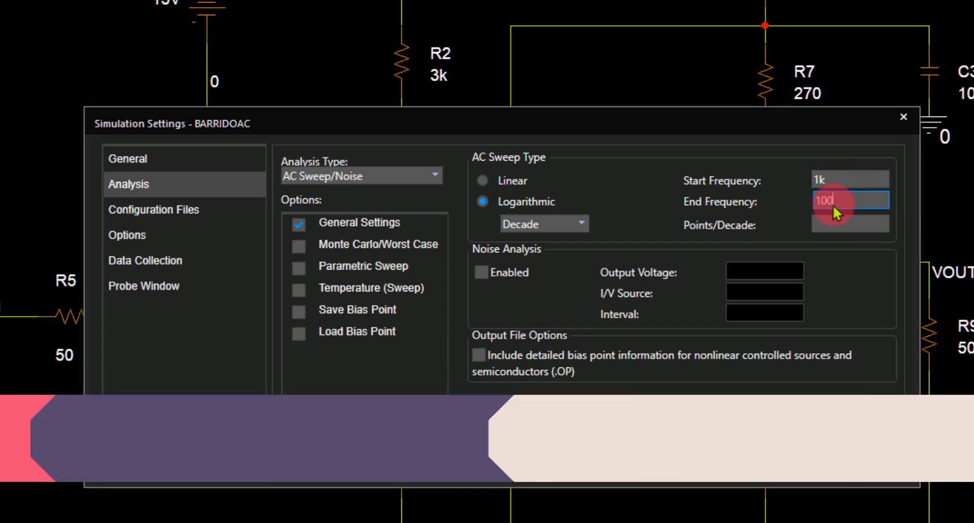
type("MEG")
left_click(827, 224)
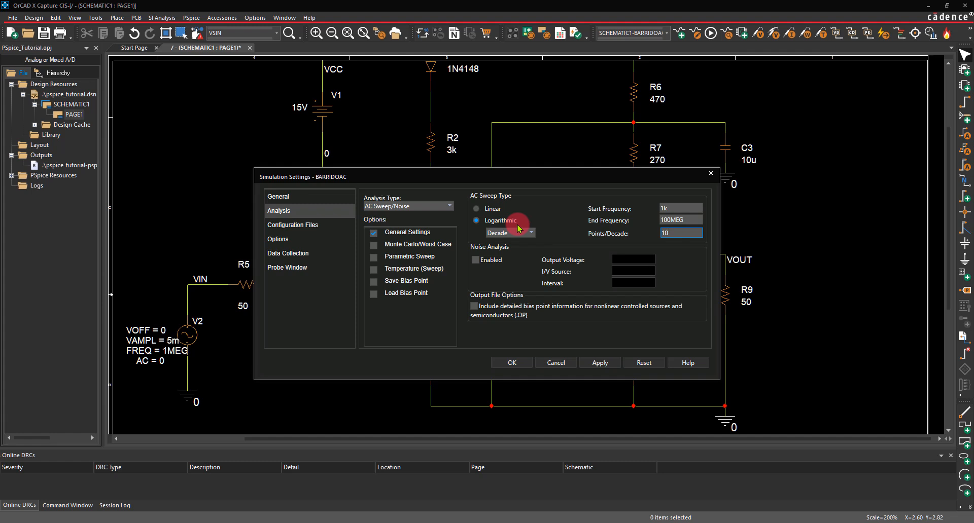
left_click(603, 363)
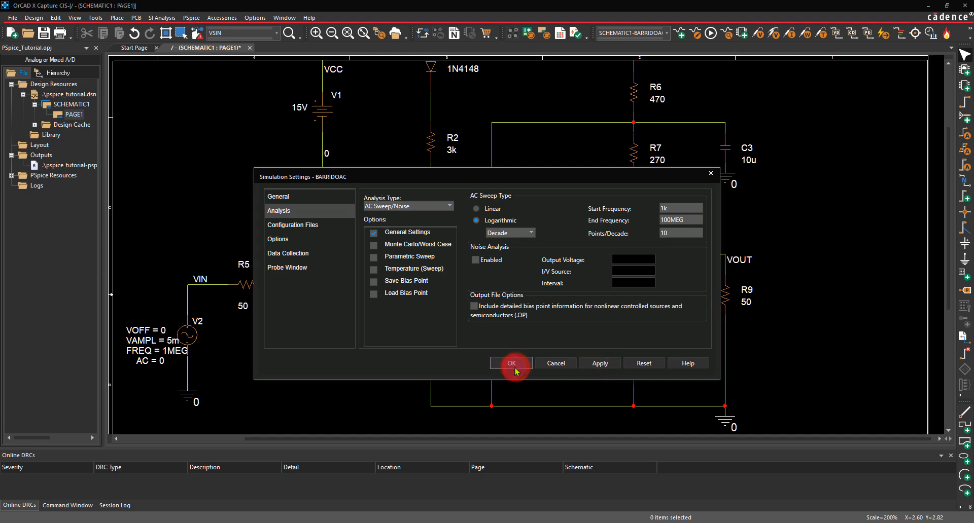
left_click(513, 363)
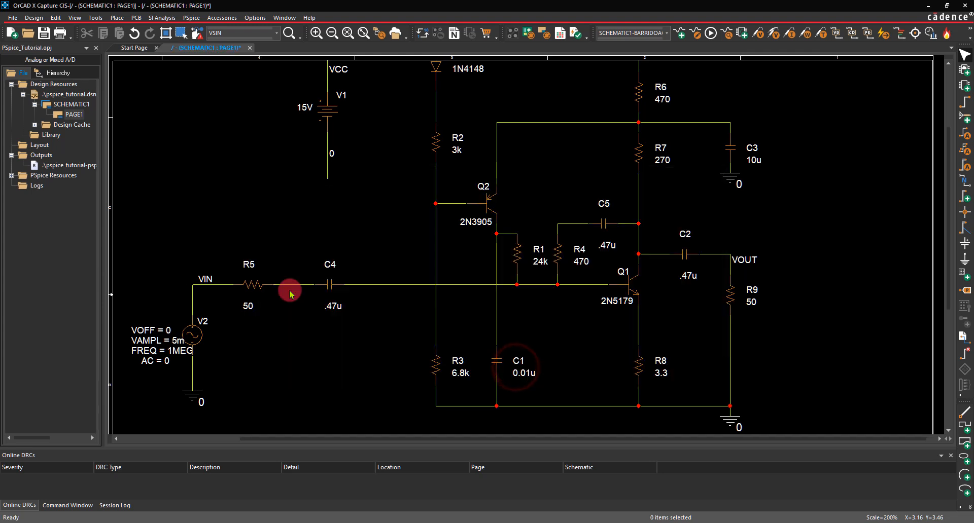
Set the AC value of source V2 to 1.
double_click(149, 363)
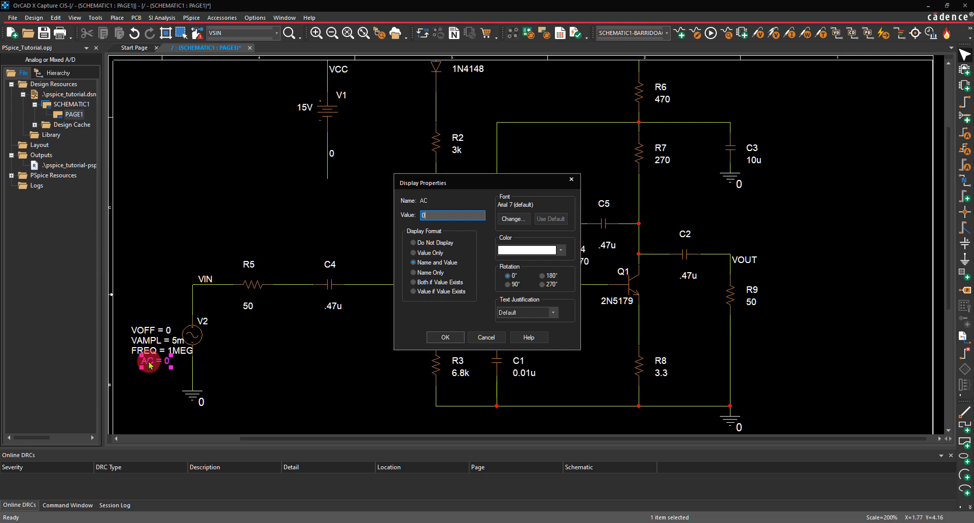
left_click_drag(496, 183, 327, 186)
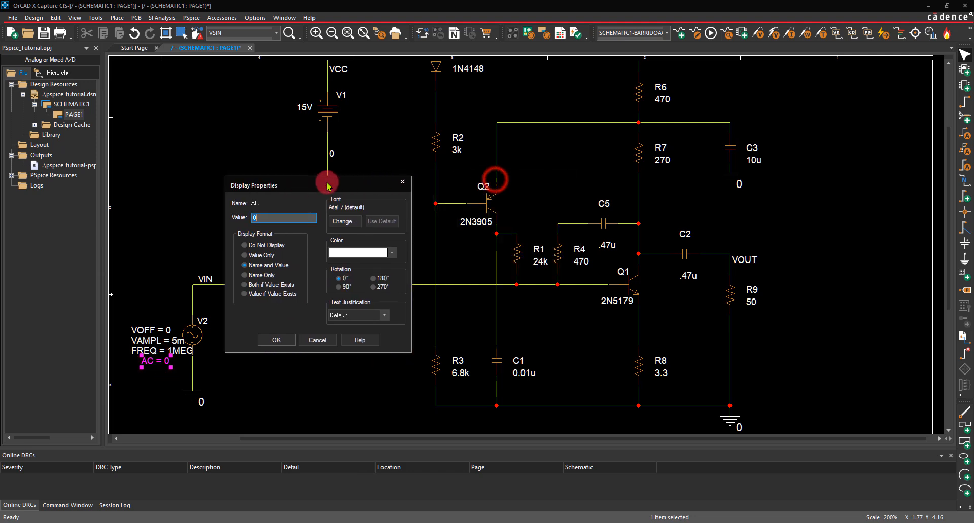
left_click(258, 218)
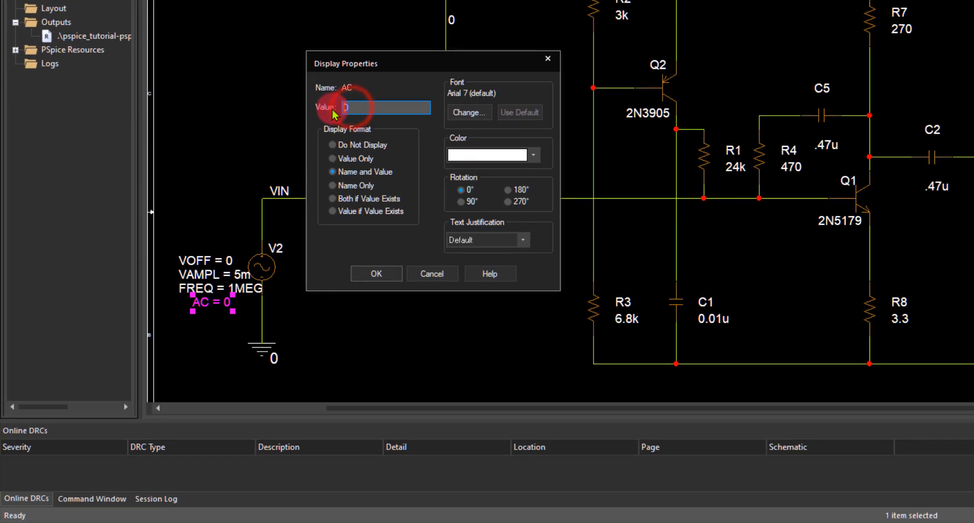
type("1")
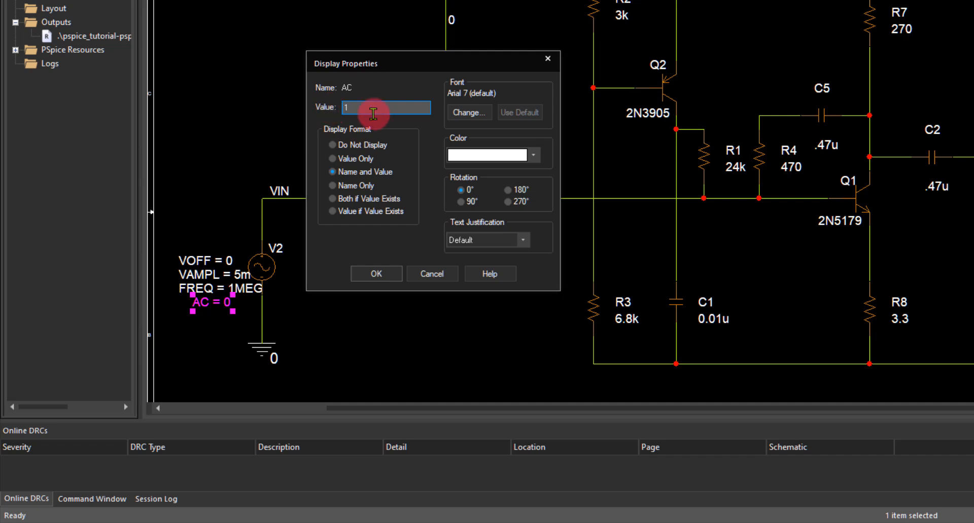
left_click(390, 274)
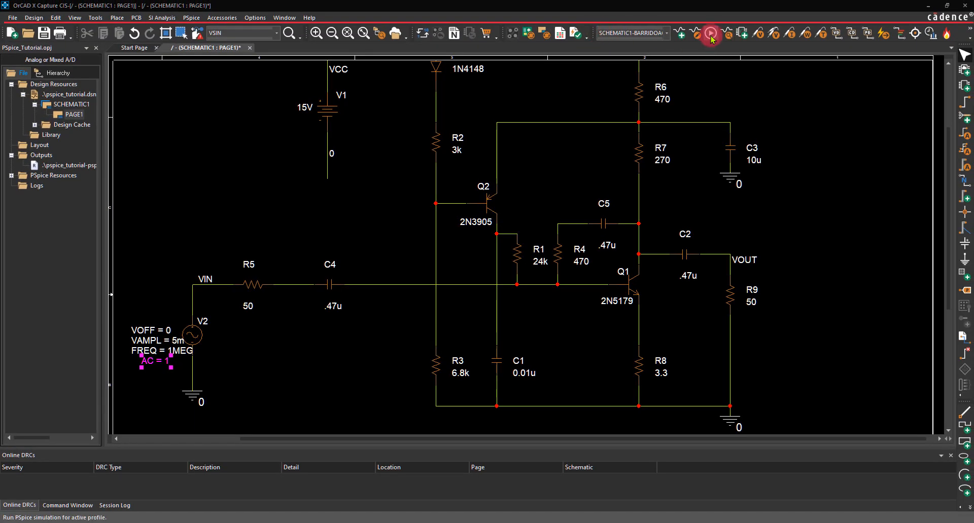
Run the PSpice simulation of the active profile and add the V(VOUT) trace to the plot.
left_click(711, 34)
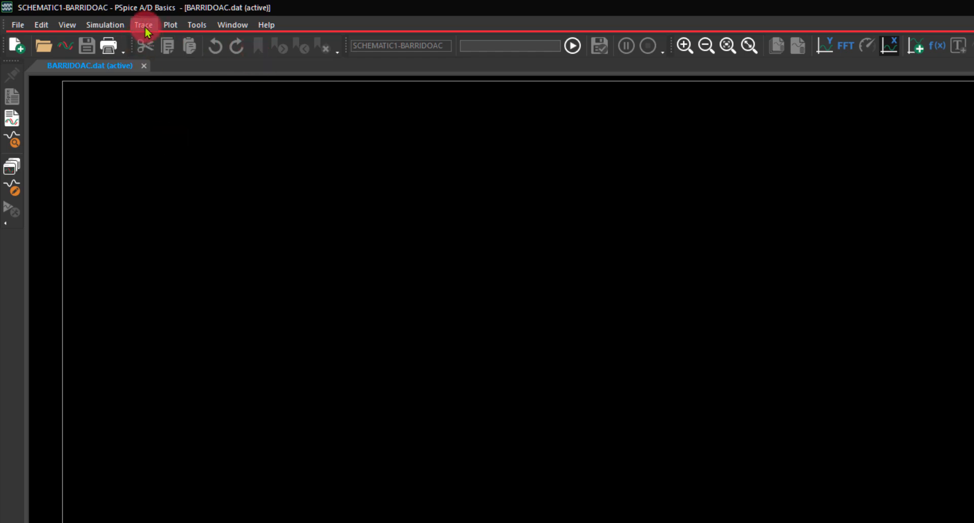
left_click(144, 26)
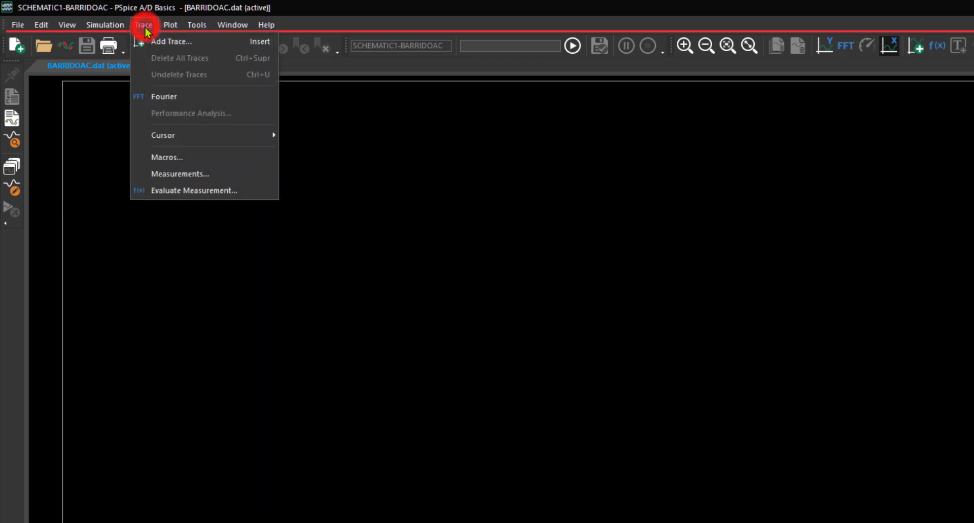
left_click(166, 42)
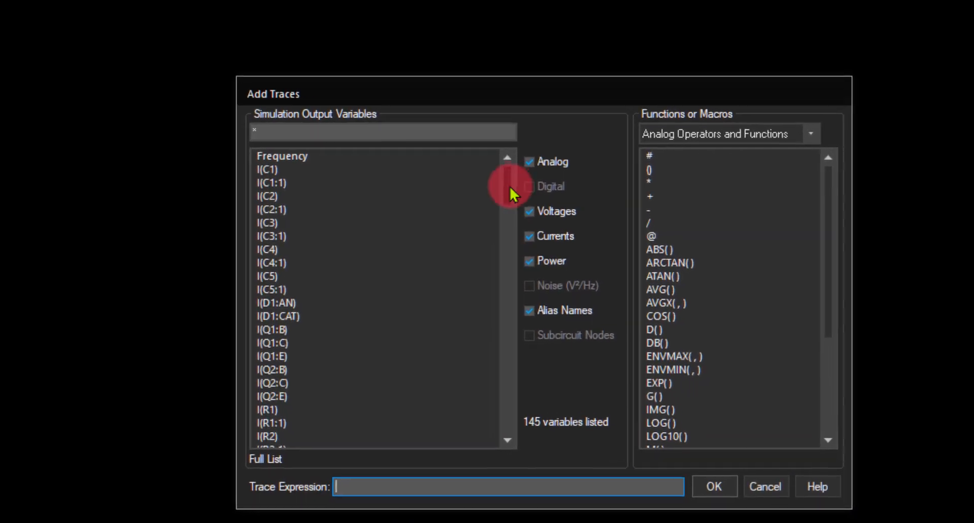
left_click_drag(638, 280, 636, 290)
left_click_drag(505, 205, 274, 406)
left_click(273, 397)
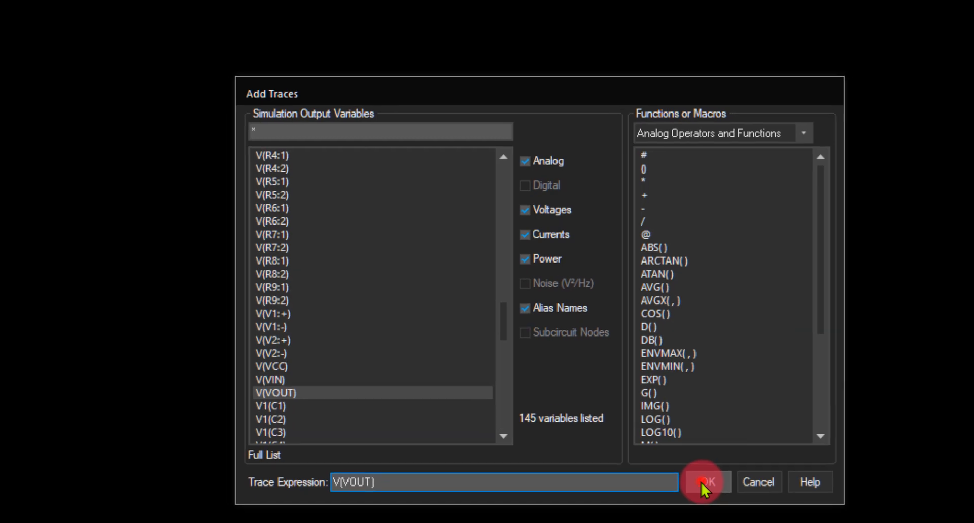
left_click(709, 487)
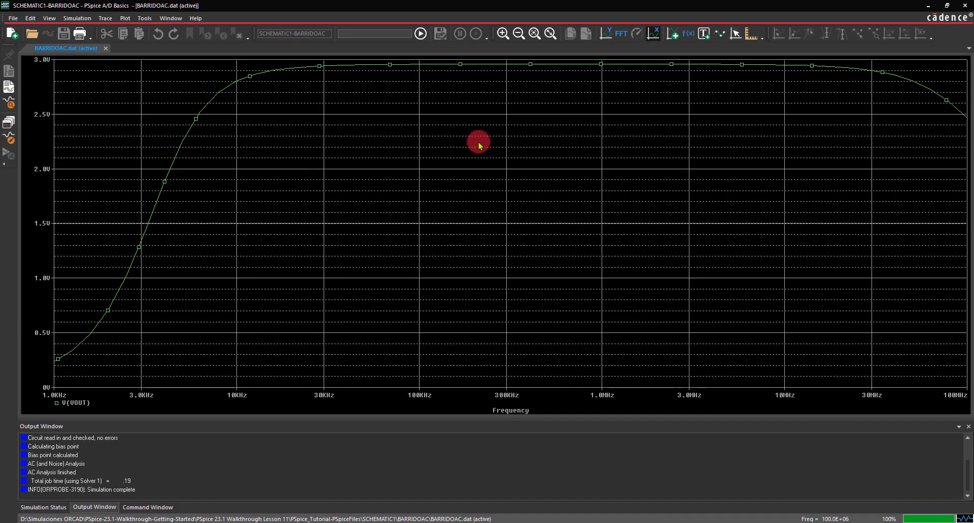